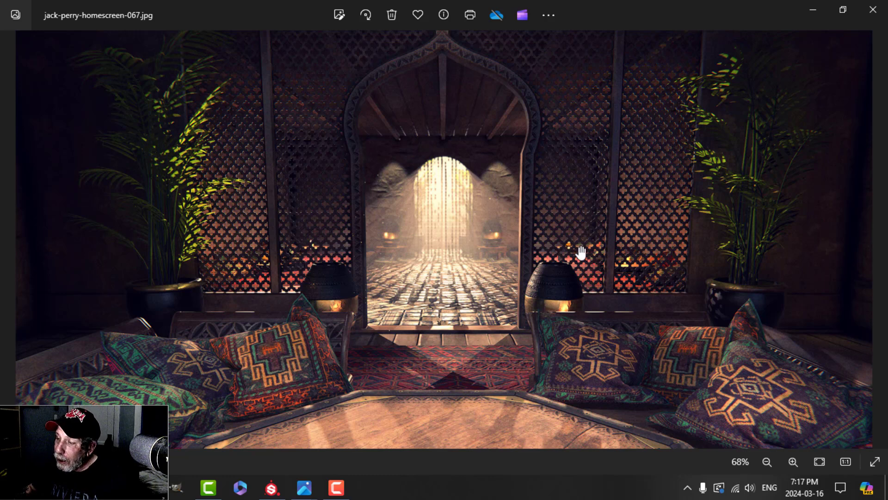
Step: Examine the lattice screens in the reference picture jack-perry-homescreen-067.jpg and bring up Lattice-studio.jpg for comparison
{"action": "scroll", "coordinate": [582, 236], "scroll_direction": "up", "scroll_amount": 2}
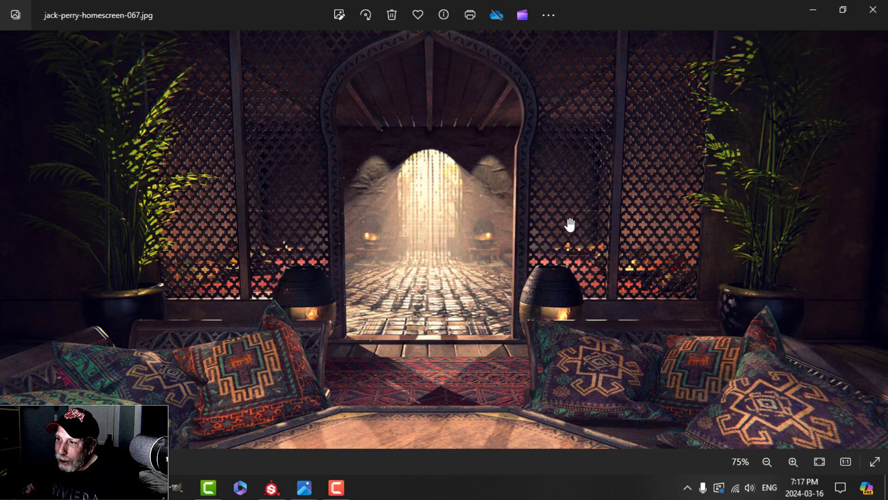
{"action": "scroll", "coordinate": [569, 223], "scroll_direction": "down", "scroll_amount": 1}
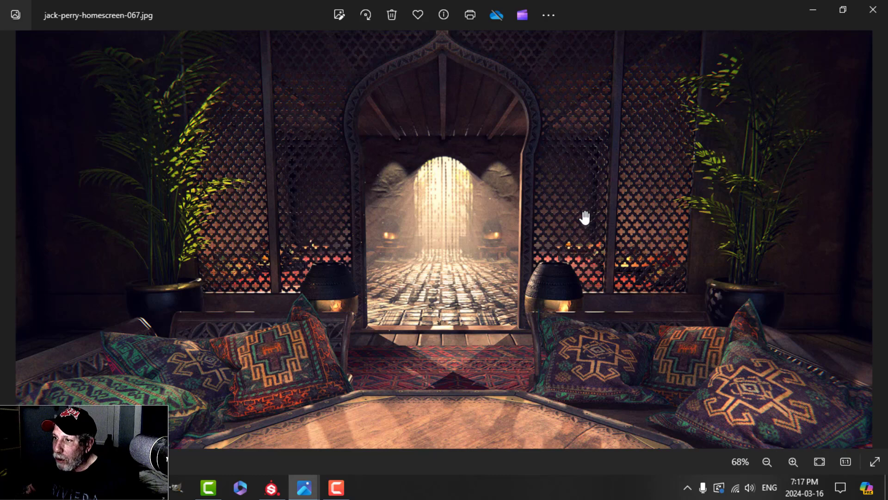
{"action": "scroll", "coordinate": [585, 218], "scroll_direction": "up", "scroll_amount": 3}
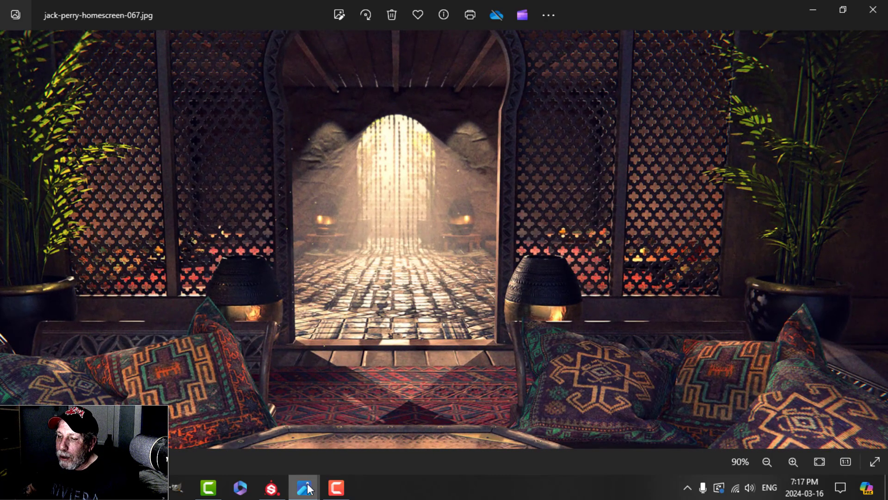
{"action": "mouse_move", "coordinate": [310, 487]}
{"action": "left_click", "coordinate": [365, 419]}
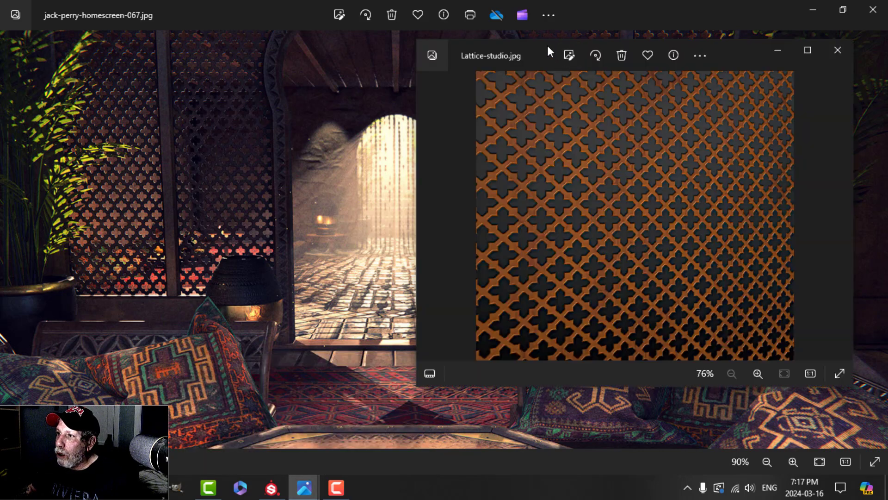
{"action": "left_click_drag", "start_coordinate": [548, 46], "coordinate": [575, 60]}
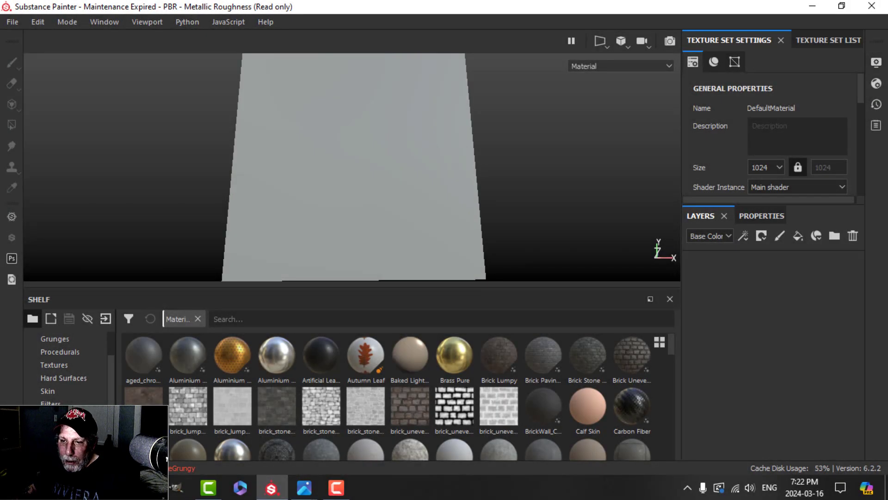
Step: Find the Wood Acajou smart material by searching for "wood", add it to the layer stack, and place a fill layer above it
{"action": "scroll", "coordinate": [65, 365], "scroll_direction": "down", "scroll_amount": 1}
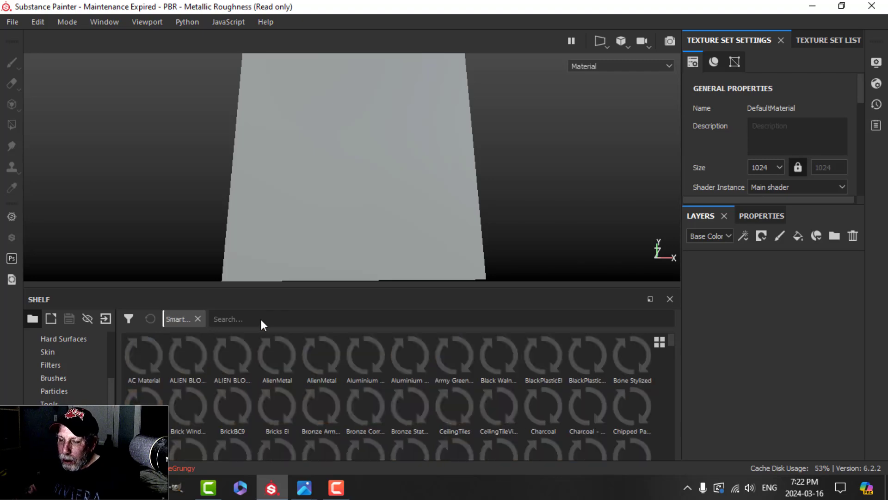
{"action": "type", "text": "wood"}
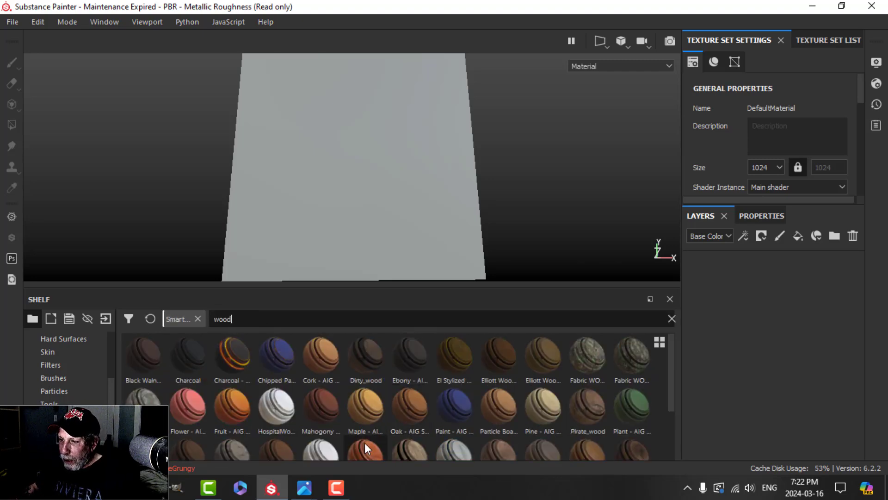
{"action": "left_click_drag", "start_coordinate": [364, 442], "coordinate": [774, 354]}
{"action": "scroll", "coordinate": [387, 210], "scroll_direction": "up", "scroll_amount": 1}
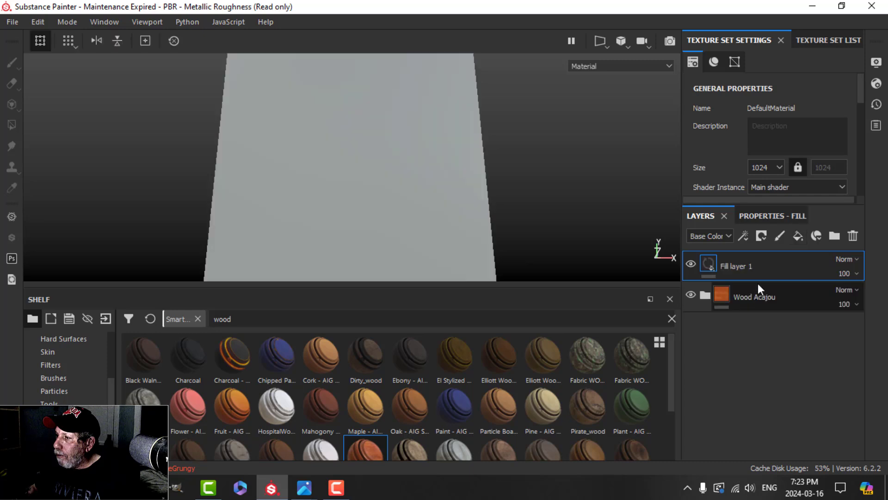
Step: Limit the fill layer to the height and roughness channels and set its height to 1
{"action": "left_click", "coordinate": [758, 215]}
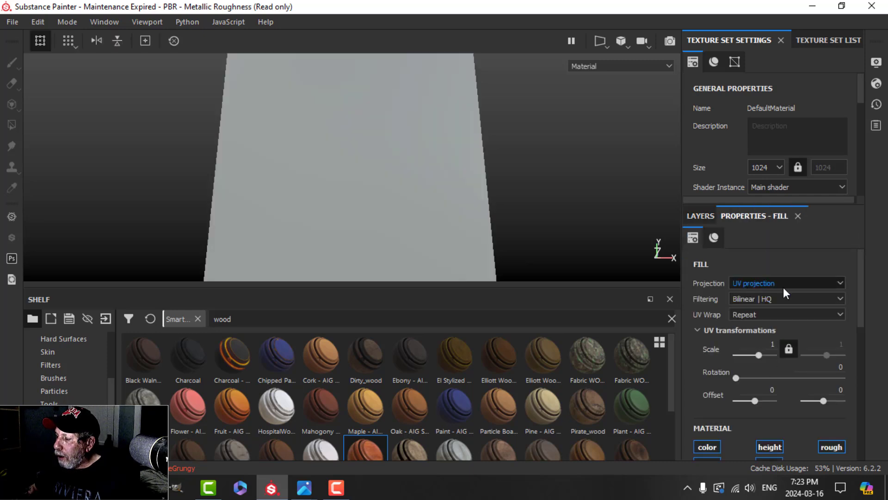
{"action": "scroll", "coordinate": [768, 319], "scroll_direction": "down", "scroll_amount": 1}
{"action": "scroll", "coordinate": [739, 365], "scroll_direction": "down", "scroll_amount": 1}
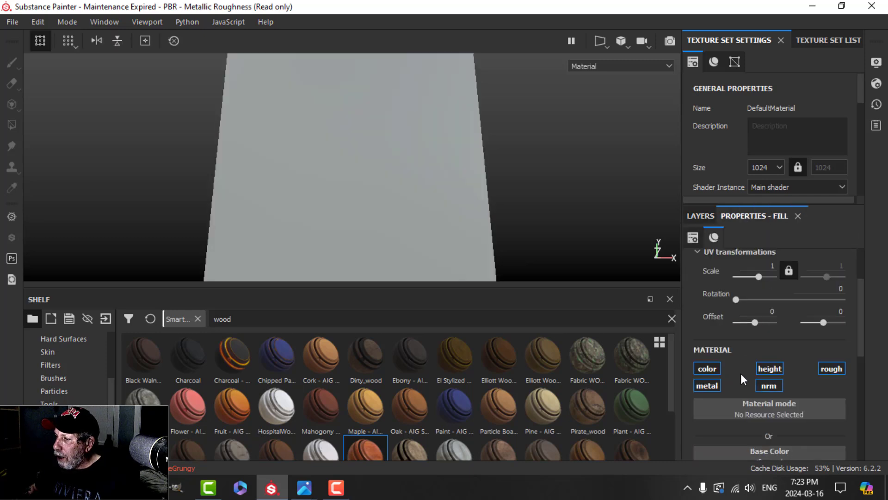
{"action": "left_click", "coordinate": [765, 371], "text": "ctrl"}
{"action": "left_click", "coordinate": [828, 368]}
{"action": "scroll", "coordinate": [786, 384], "scroll_direction": "down", "scroll_amount": 2}
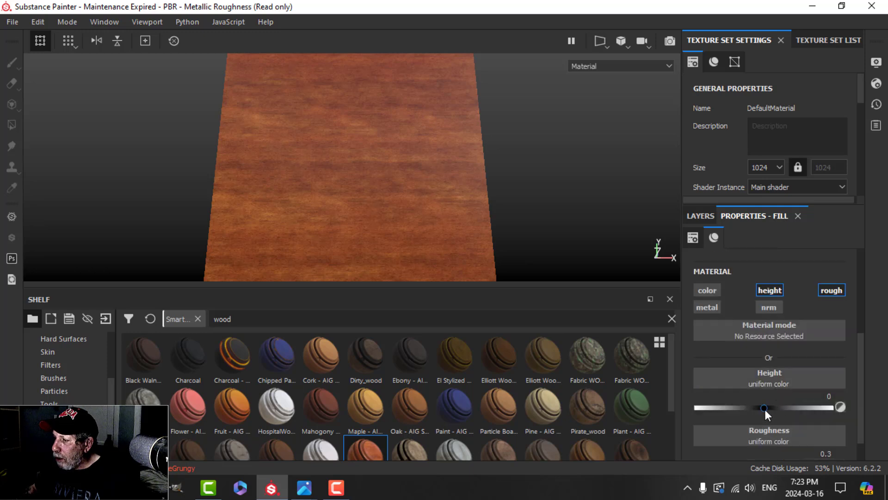
{"action": "scroll", "coordinate": [801, 365], "scroll_direction": "down", "scroll_amount": 1}
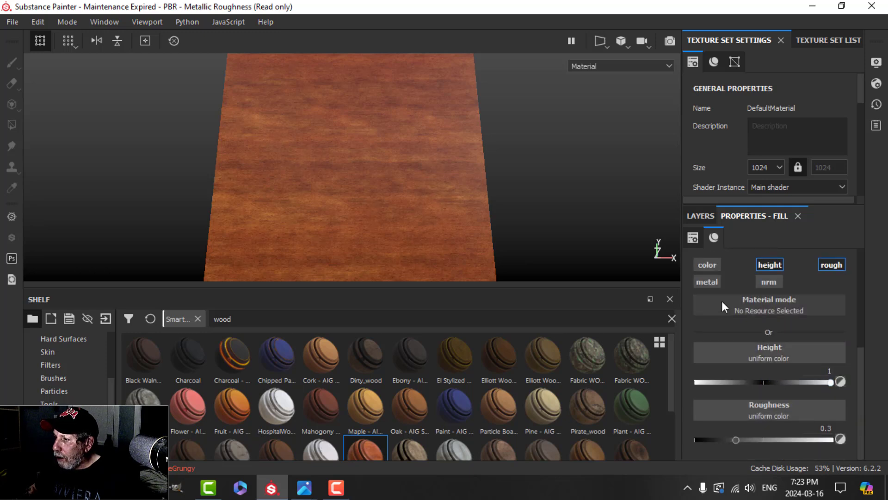
{"action": "scroll", "coordinate": [728, 305], "scroll_direction": "up", "scroll_amount": 2}
Step: Add a black mask to the fill layer and put a fill effect in that mask
{"action": "left_click", "coordinate": [700, 216]}
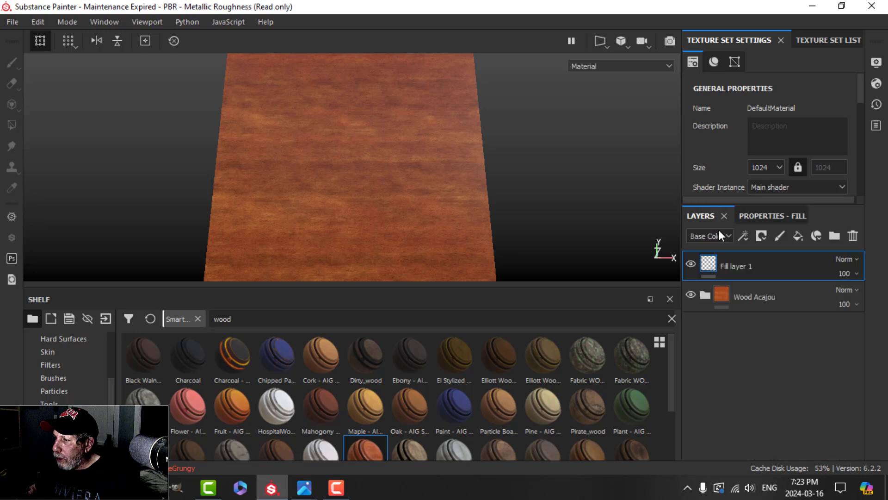
{"action": "left_click", "coordinate": [762, 235]}
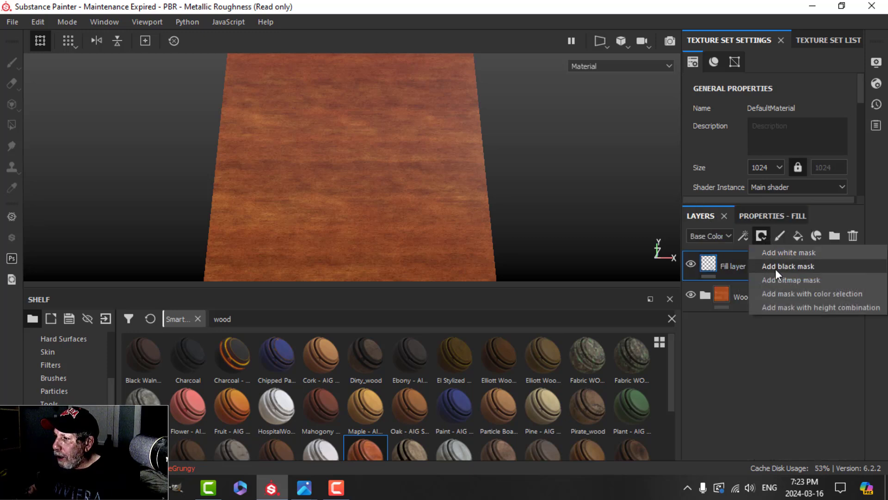
{"action": "left_click", "coordinate": [777, 266]}
{"action": "left_click", "coordinate": [744, 236]}
{"action": "left_click", "coordinate": [764, 285]}
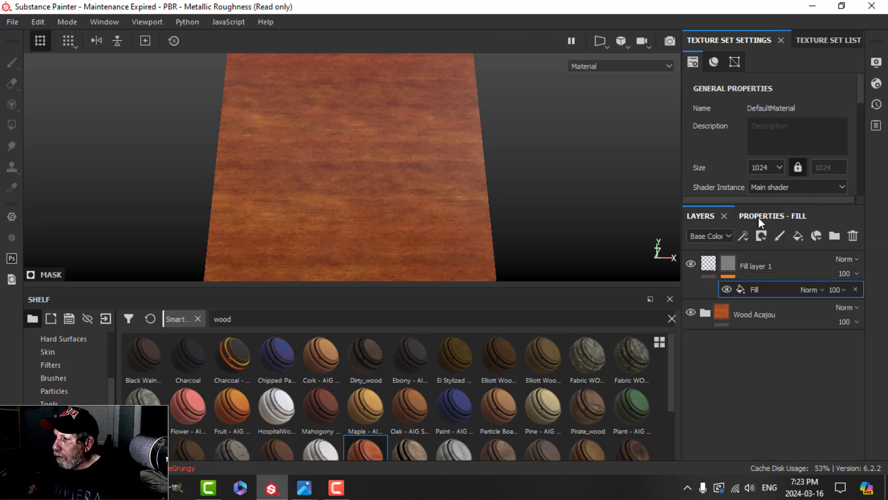
Step: Search the procedural textures for "tile" and assign Tile Generator as the mask fill's grayscale source
{"action": "left_click", "coordinate": [761, 215]}
{"action": "left_click", "coordinate": [765, 344]}
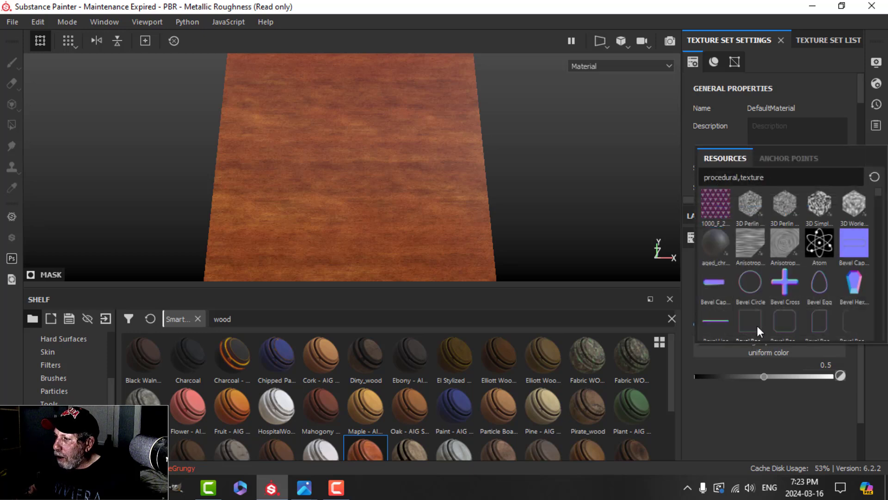
{"action": "type", "text": "tile"}
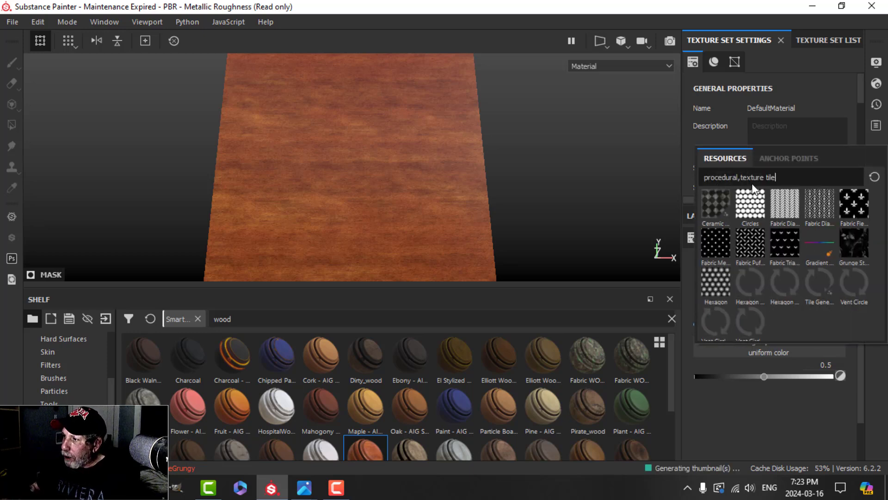
{"action": "left_click", "coordinate": [812, 273]}
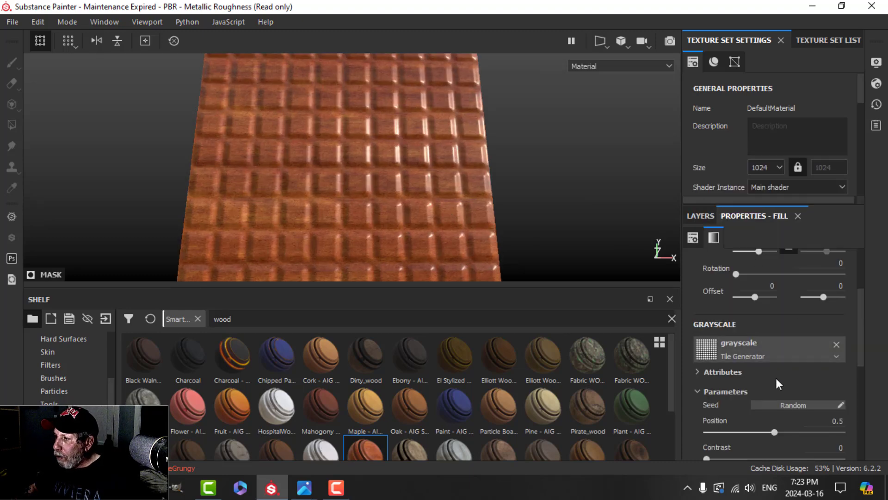
Step: Set the tile pattern's UV scale to 3 and its rotation to 45
{"action": "scroll", "coordinate": [776, 382], "scroll_direction": "down", "scroll_amount": 3}
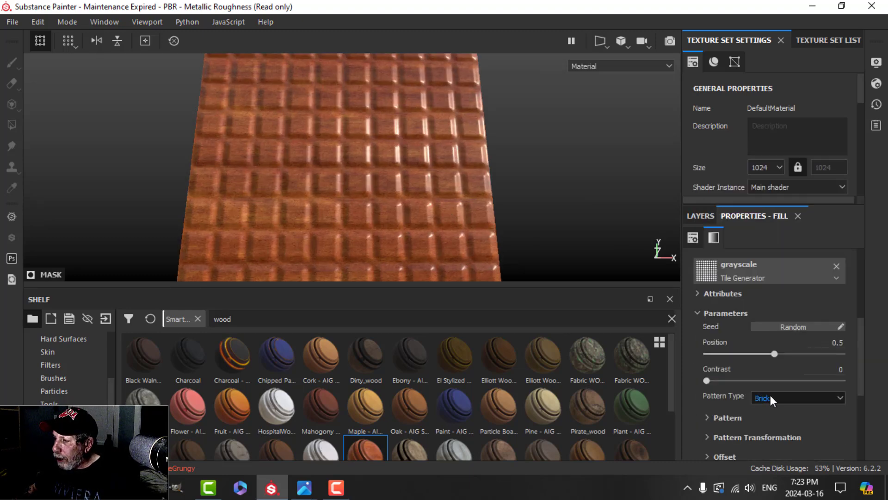
{"action": "scroll", "coordinate": [770, 395], "scroll_direction": "up", "scroll_amount": 3}
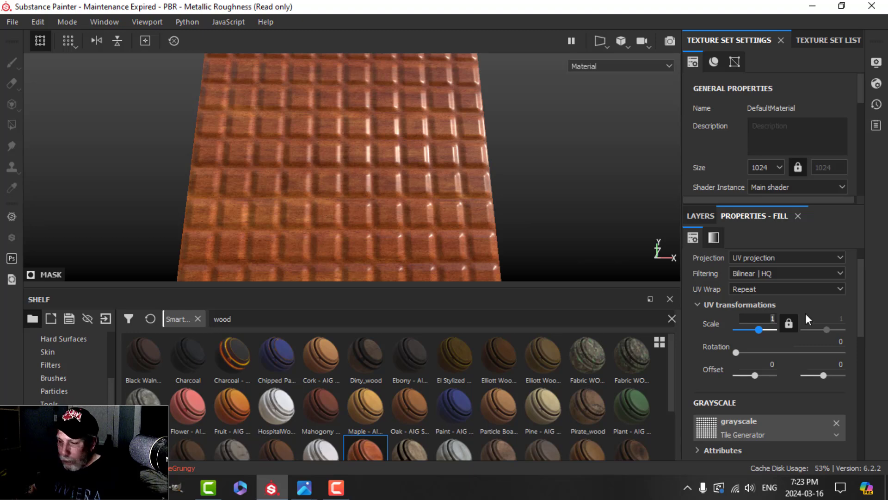
{"action": "type", "text": "3"}
{"action": "key", "text": "Return"}
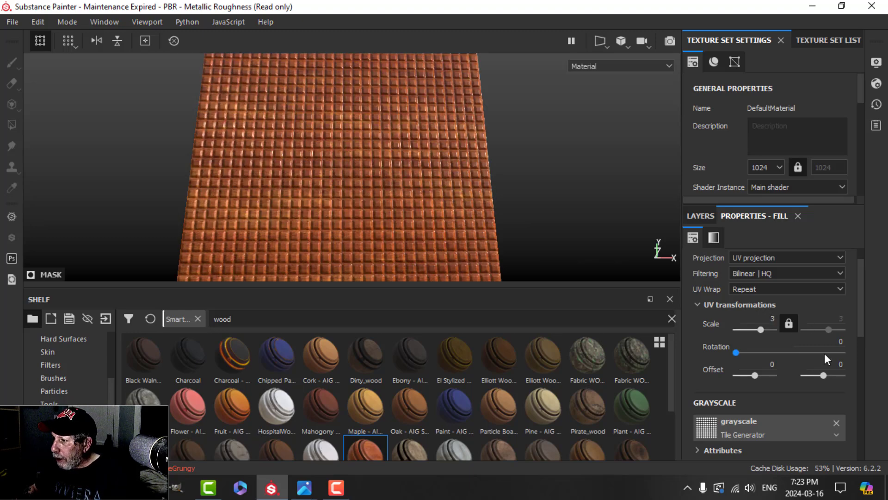
{"action": "type", "text": "45"}
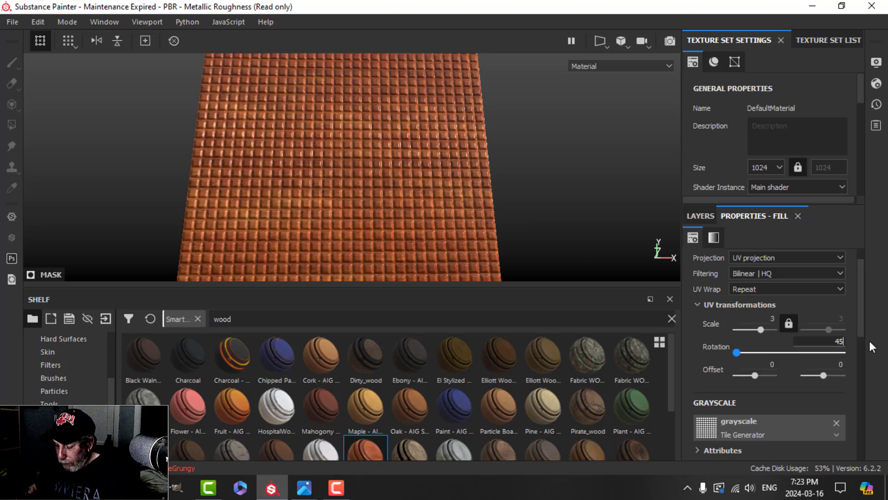
{"action": "key", "text": "Return"}
{"action": "scroll", "coordinate": [403, 204], "scroll_direction": "down", "scroll_amount": 2}
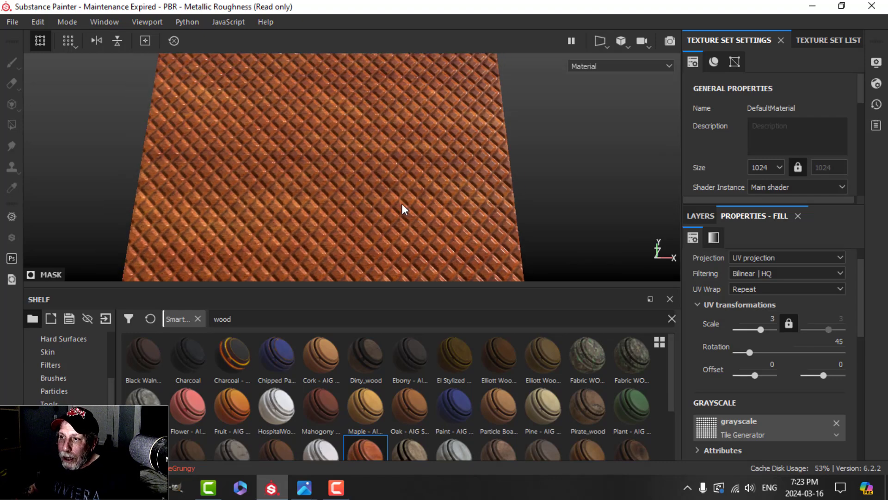
Step: Change the Tile Generator's pattern type to Image Input
{"action": "scroll", "coordinate": [773, 351], "scroll_direction": "down", "scroll_amount": 2}
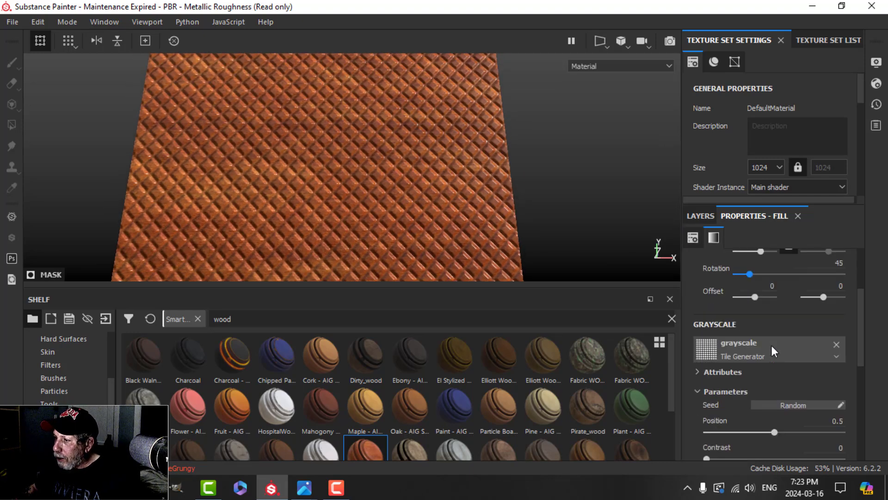
{"action": "scroll", "coordinate": [771, 347], "scroll_direction": "down", "scroll_amount": 2}
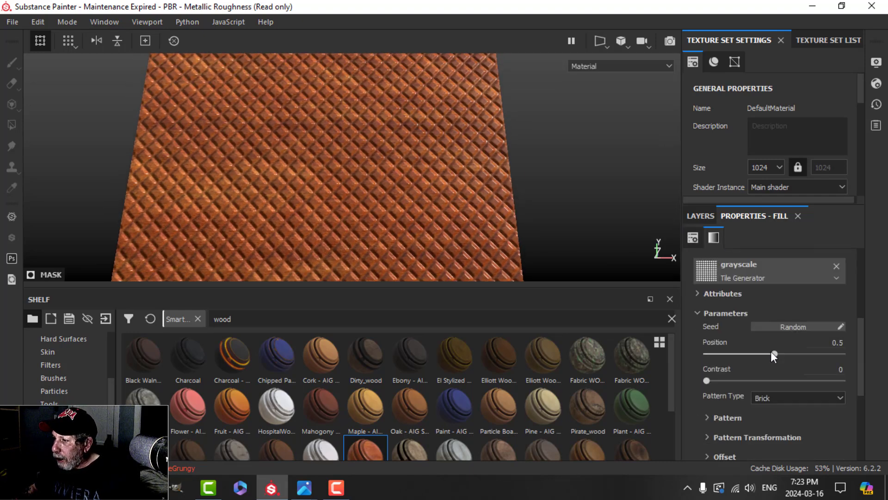
{"action": "left_click", "coordinate": [773, 397]}
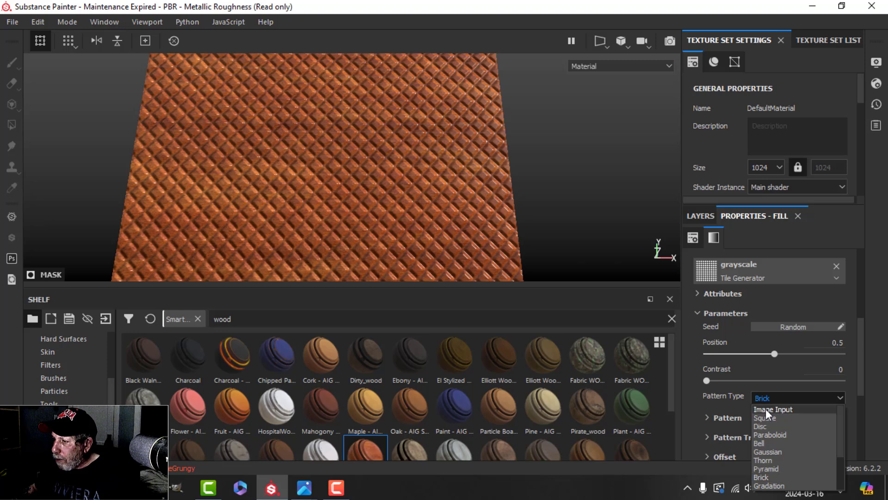
{"action": "left_click", "coordinate": [765, 408]}
{"action": "scroll", "coordinate": [779, 412], "scroll_direction": "down", "scroll_amount": 3}
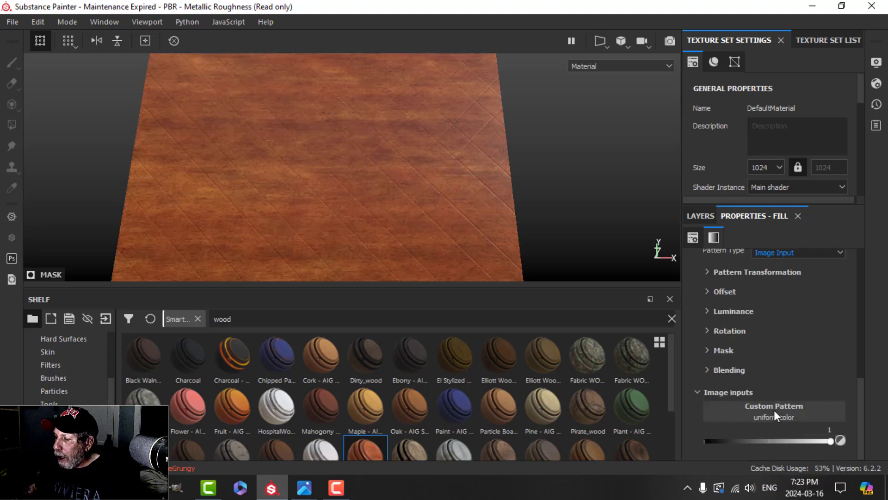
Step: Find the Cross Blocky alpha by searching the alphas for "cross" and assign it as the Tile Generator's custom pattern
{"action": "left_click", "coordinate": [761, 410]}
{"action": "scroll", "coordinate": [46, 387], "scroll_direction": "up", "scroll_amount": 3}
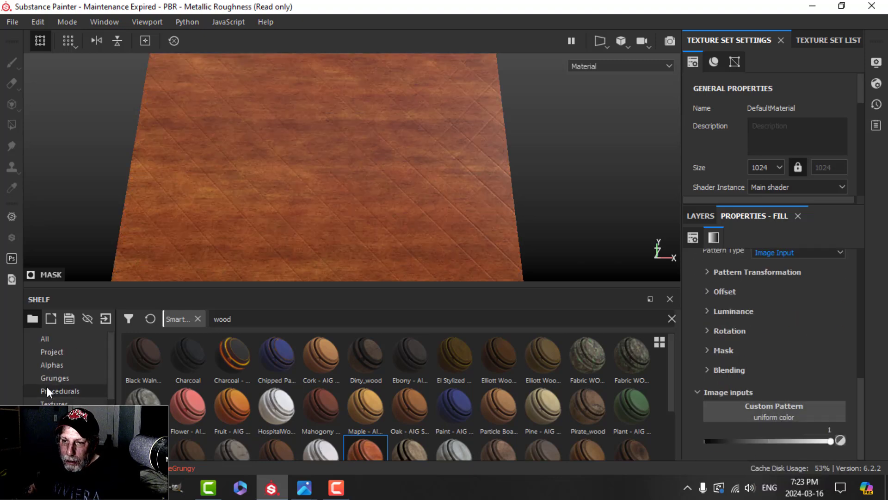
{"action": "left_click", "coordinate": [58, 363]}
{"action": "type", "text": "cross"}
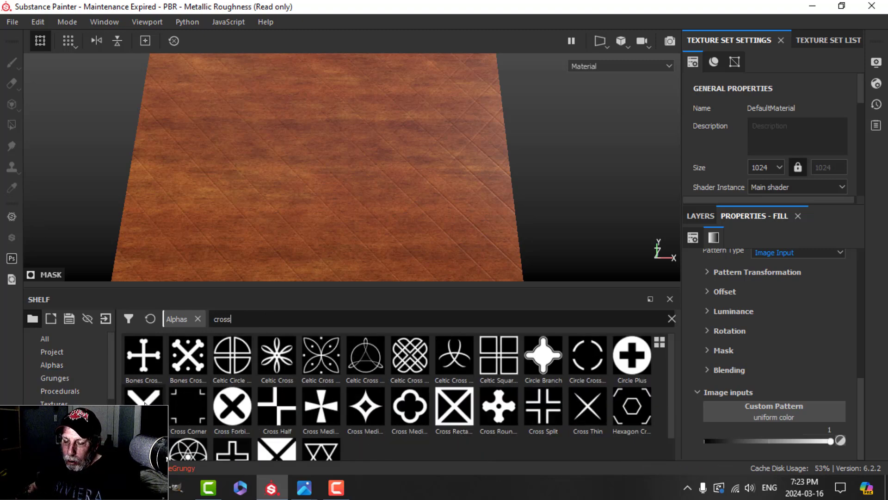
{"action": "mouse_move", "coordinate": [145, 401]}
{"action": "left_click_drag", "start_coordinate": [144, 402], "coordinate": [740, 406]}
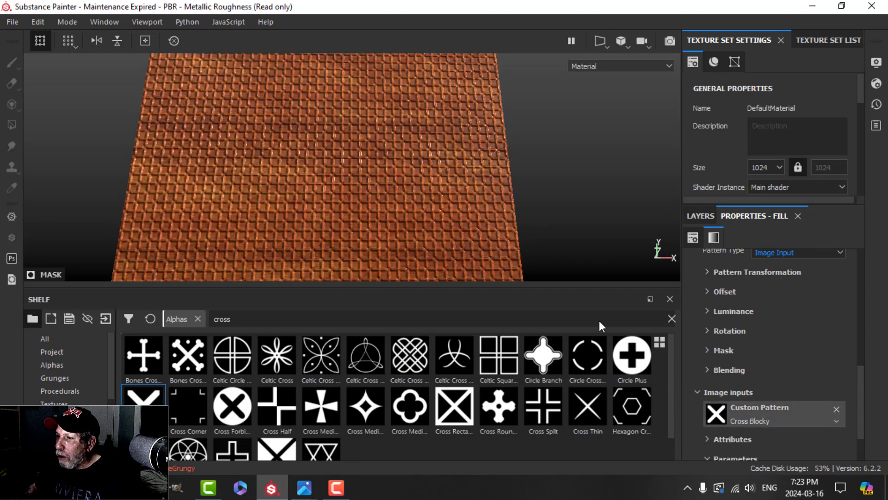
Step: Set the Cross Blocky custom pattern's scale to 0.43 so the crosses separate into a lattice layout
{"action": "scroll", "coordinate": [369, 160], "scroll_direction": "up", "scroll_amount": 3}
{"action": "scroll", "coordinate": [378, 166], "scroll_direction": "down", "scroll_amount": 1}
{"action": "scroll", "coordinate": [379, 165], "scroll_direction": "up", "scroll_amount": 2}
{"action": "scroll", "coordinate": [376, 170], "scroll_direction": "up", "scroll_amount": 2}
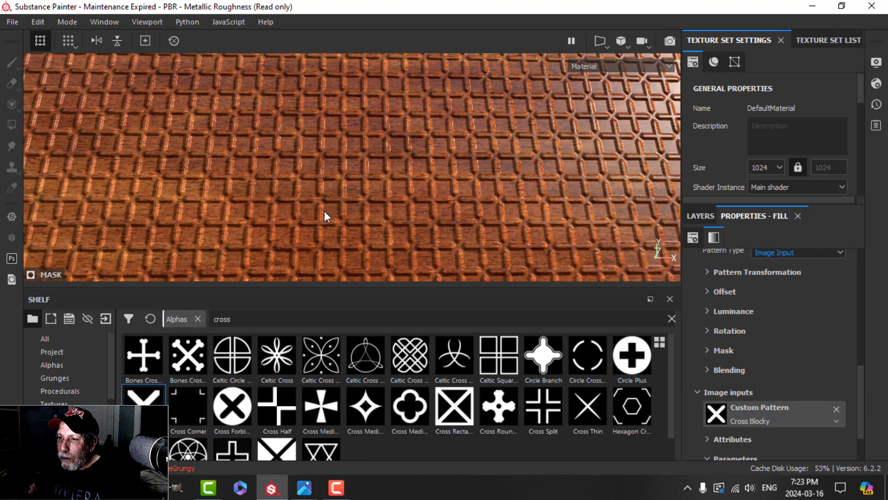
{"action": "scroll", "coordinate": [326, 208], "scroll_direction": "down", "scroll_amount": 1}
{"action": "scroll", "coordinate": [336, 201], "scroll_direction": "up", "scroll_amount": 1}
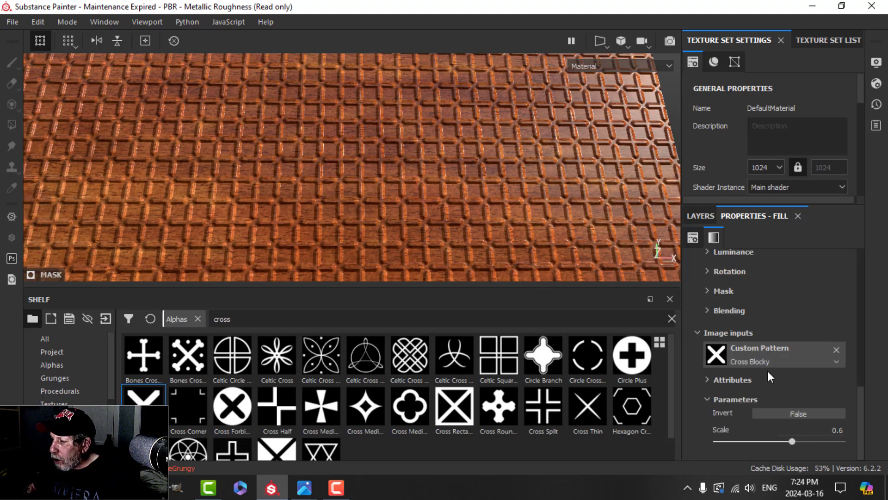
{"action": "scroll", "coordinate": [767, 371], "scroll_direction": "down", "scroll_amount": 2}
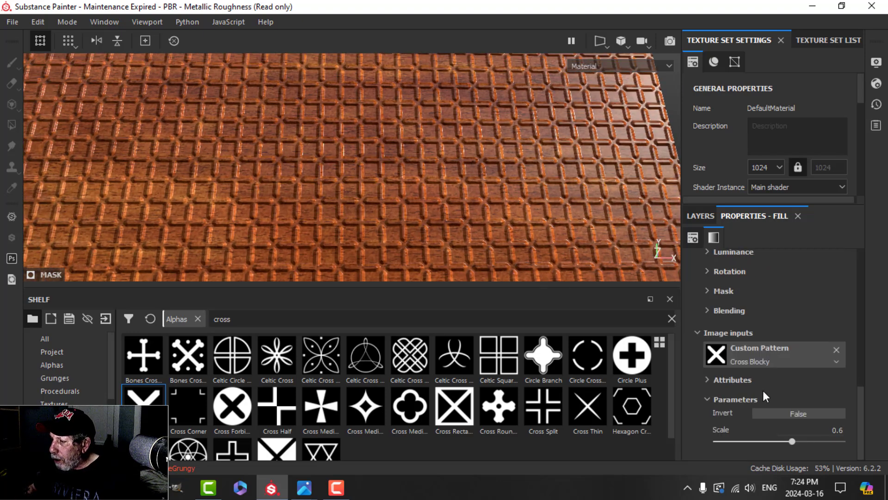
{"action": "left_click", "coordinate": [828, 431]}
{"action": "type", "text": "0."}
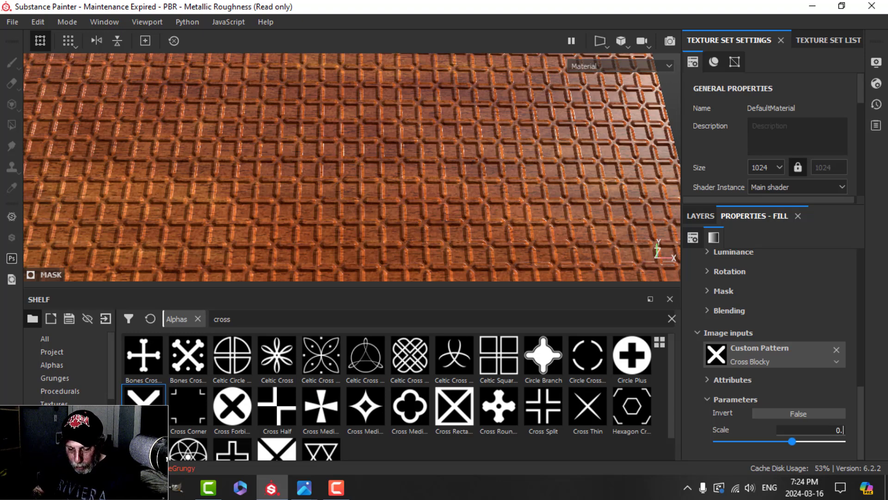
{"action": "type", "text": "43"}
{"action": "key", "text": "Return"}
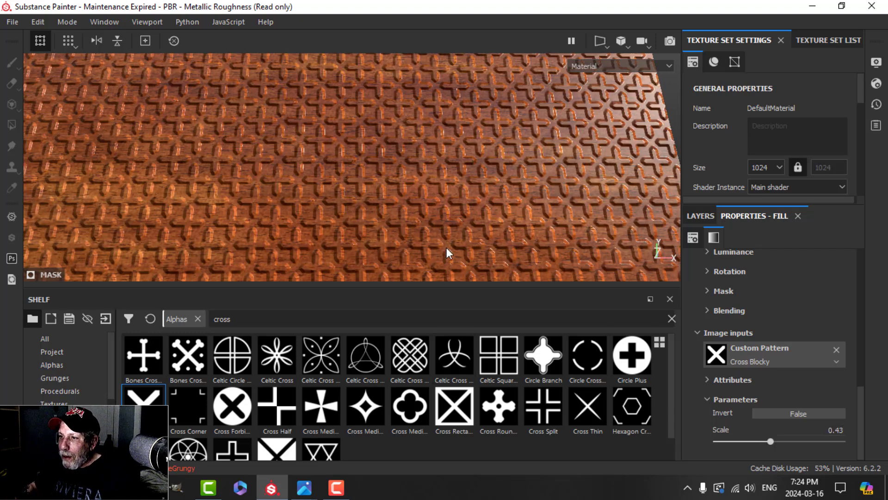
Step: Turn on inversion for the Tile Generator's Cross Blocky custom pattern
{"action": "scroll", "coordinate": [437, 239], "scroll_direction": "up", "scroll_amount": 4}
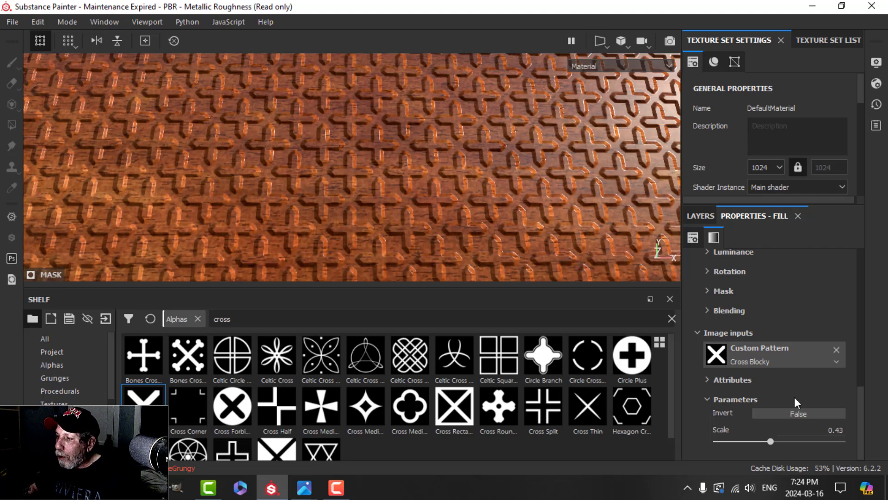
{"action": "left_click", "coordinate": [809, 414]}
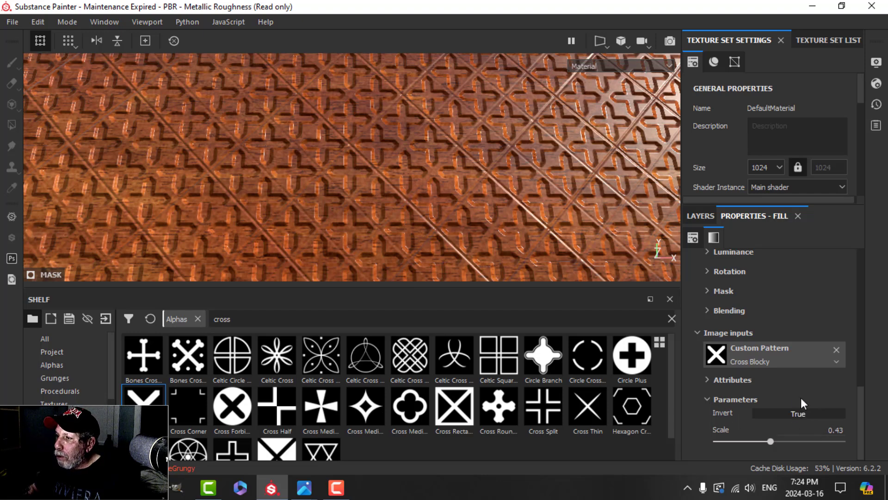
{"action": "scroll", "coordinate": [476, 189], "scroll_direction": "down", "scroll_amount": 1}
{"action": "middle_click_drag", "start_coordinate": [485, 180], "coordinate": [473, 190], "text": "alt"}
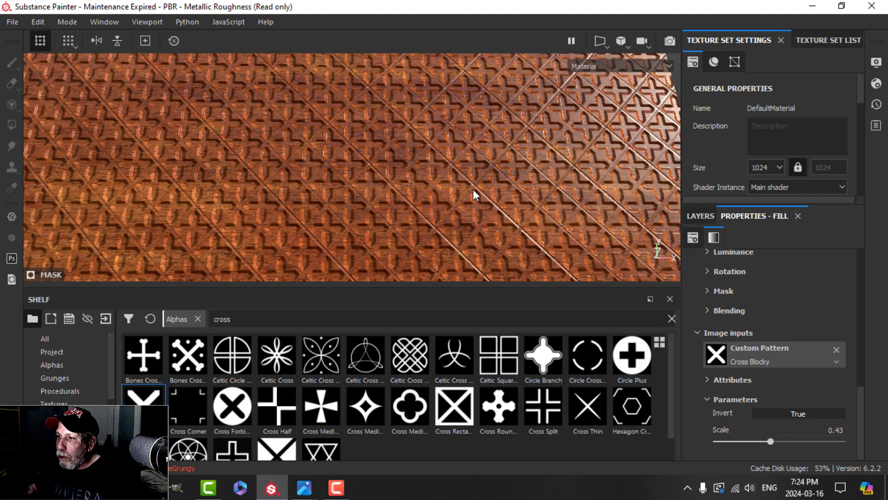
Step: Set the Tile Generator's position to 1 and its contrast to 0.89
{"action": "scroll", "coordinate": [770, 314], "scroll_direction": "up", "scroll_amount": 5}
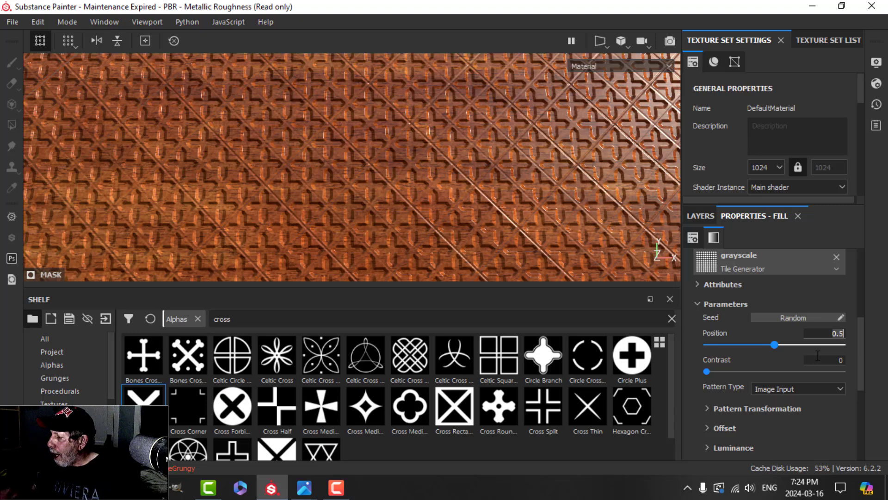
{"action": "type", "text": "1"}
{"action": "key", "text": "Return"}
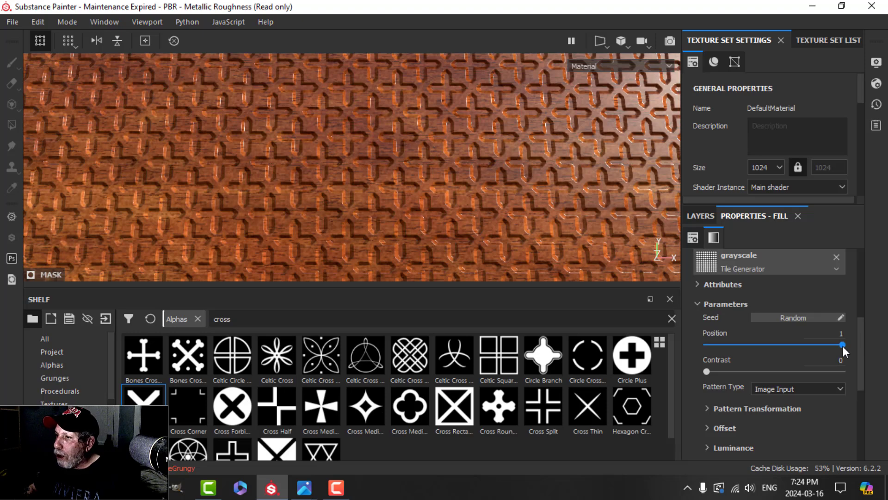
{"action": "mouse_move", "coordinate": [843, 346]}
{"action": "left_mouse_down"}
{"action": "mouse_move", "coordinate": [774, 351]}
{"action": "mouse_move", "coordinate": [851, 351]}
{"action": "left_mouse_up"}
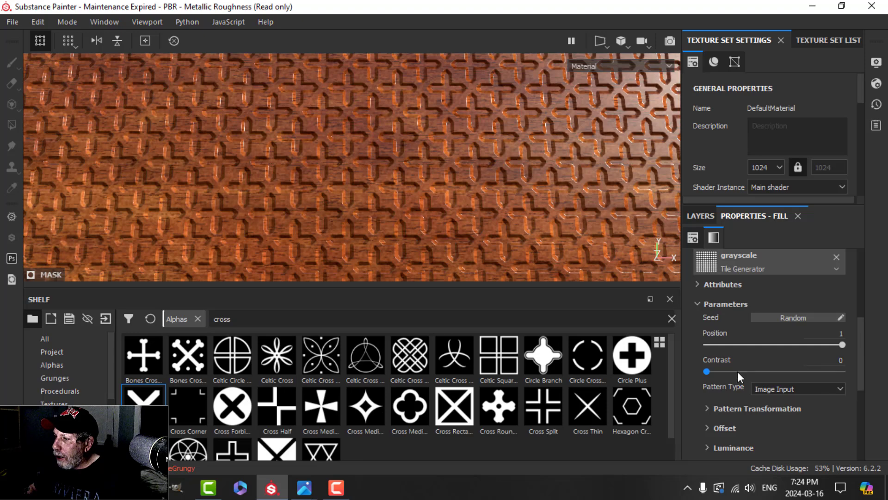
{"action": "left_click_drag", "start_coordinate": [709, 370], "coordinate": [814, 377]}
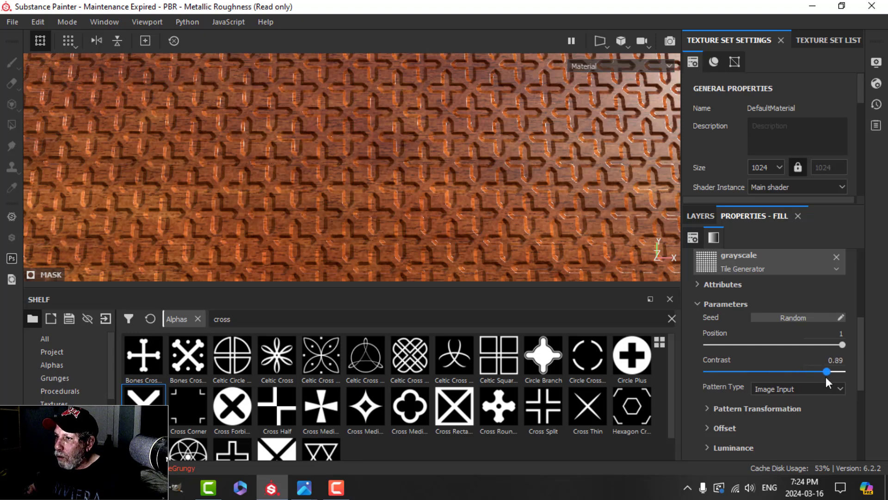
Step: Set the Tile Generator's pattern repetition to 6 in both X and Y
{"action": "scroll", "coordinate": [803, 420], "scroll_direction": "down", "scroll_amount": 2}
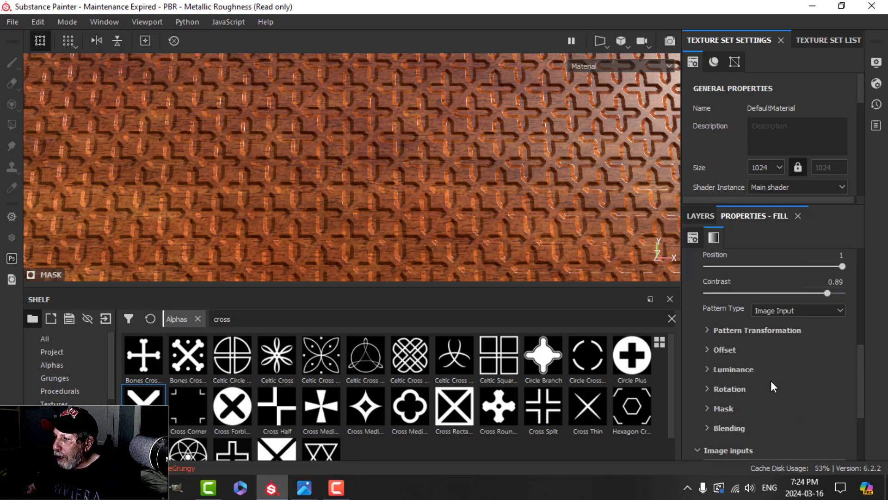
{"action": "left_click", "coordinate": [708, 329]}
{"action": "left_click", "coordinate": [825, 346]}
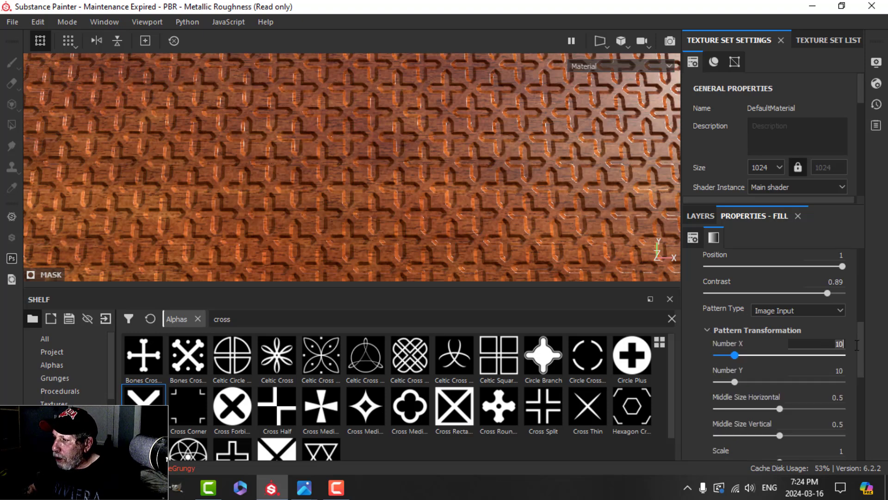
{"action": "key", "text": "BackSpace"}
{"action": "key", "text": "BackSpace"}
{"action": "type", "text": "6"}
{"action": "key", "text": "Return"}
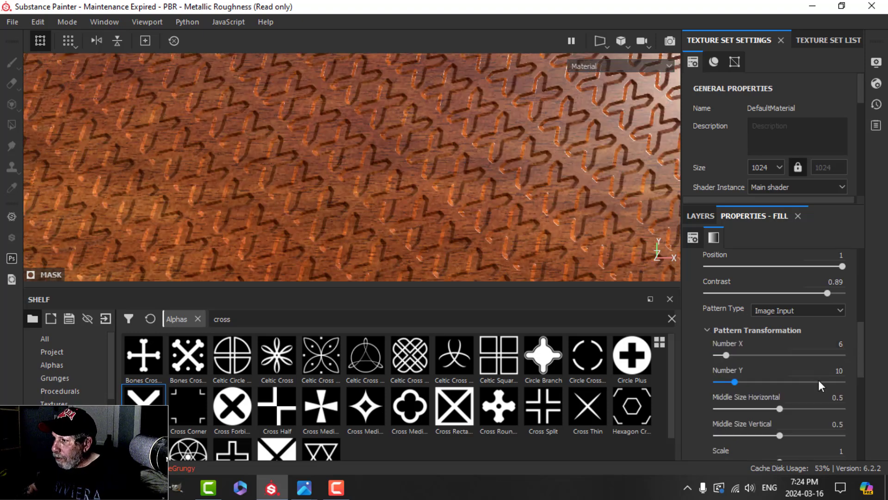
{"action": "left_click", "coordinate": [829, 370]}
{"action": "key", "text": "BackSpace"}
{"action": "key", "text": "BackSpace"}
{"action": "type", "text": "6"}
{"action": "key", "text": "Return"}
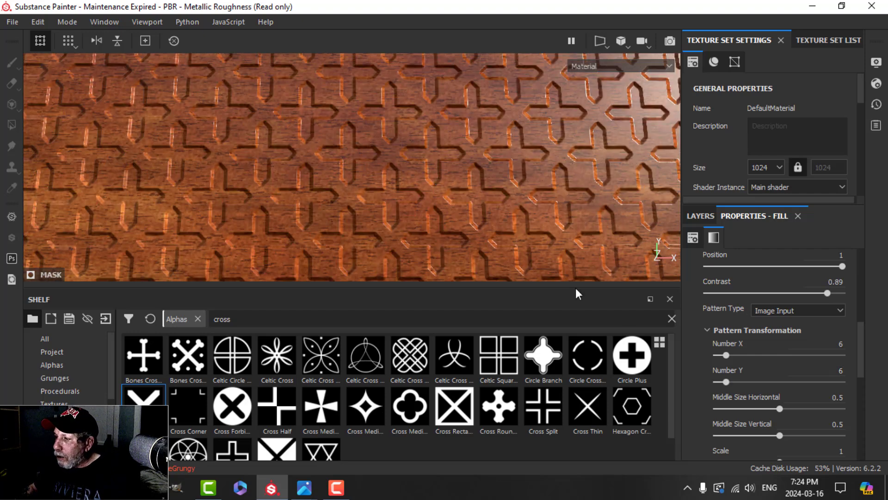
Step: Set the scale in the Tile Generator's pattern transformation to 1.29 and fine-tune it down to 1.19
{"action": "scroll", "coordinate": [779, 390], "scroll_direction": "down", "scroll_amount": 1}
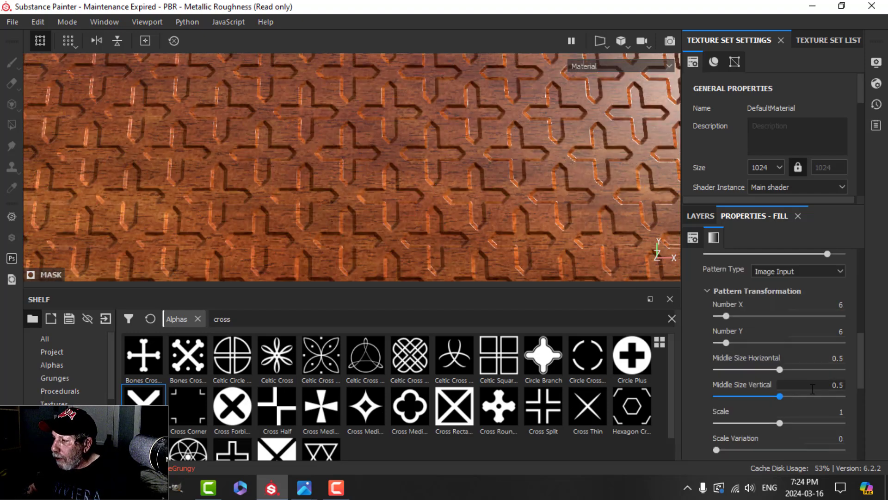
{"action": "scroll", "coordinate": [810, 389], "scroll_direction": "down", "scroll_amount": 1}
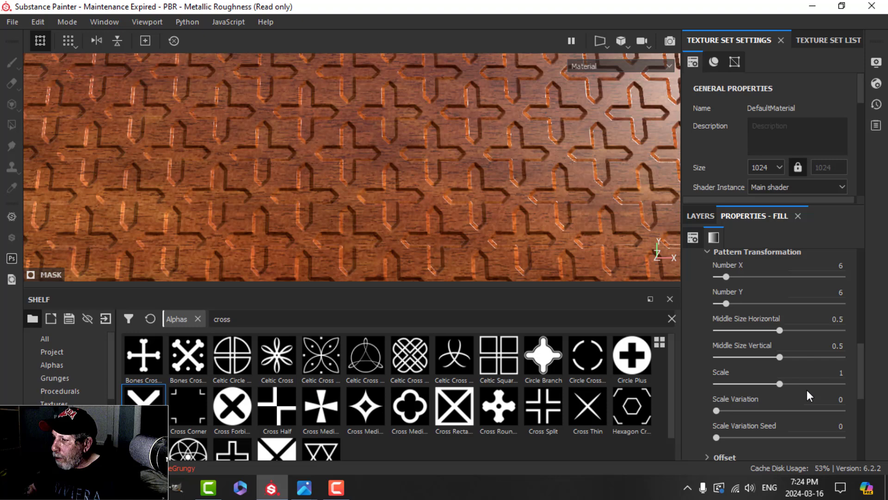
{"action": "left_click", "coordinate": [832, 373]}
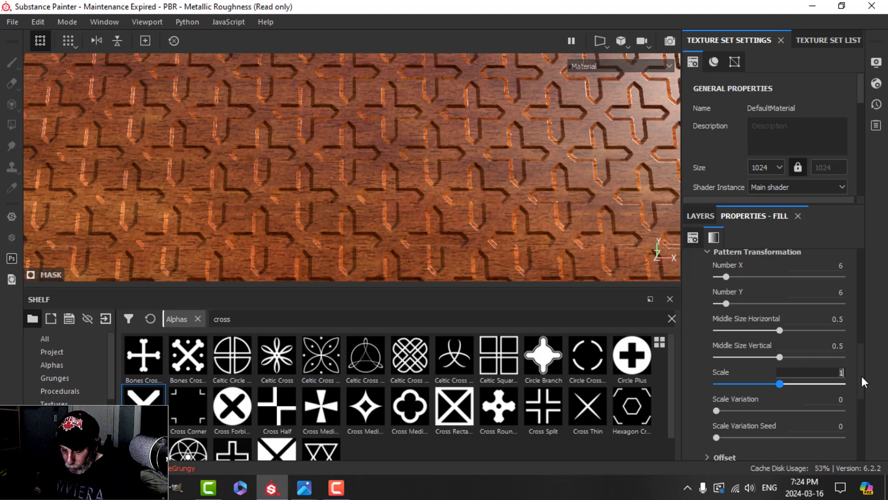
{"action": "type", "text": ".29"}
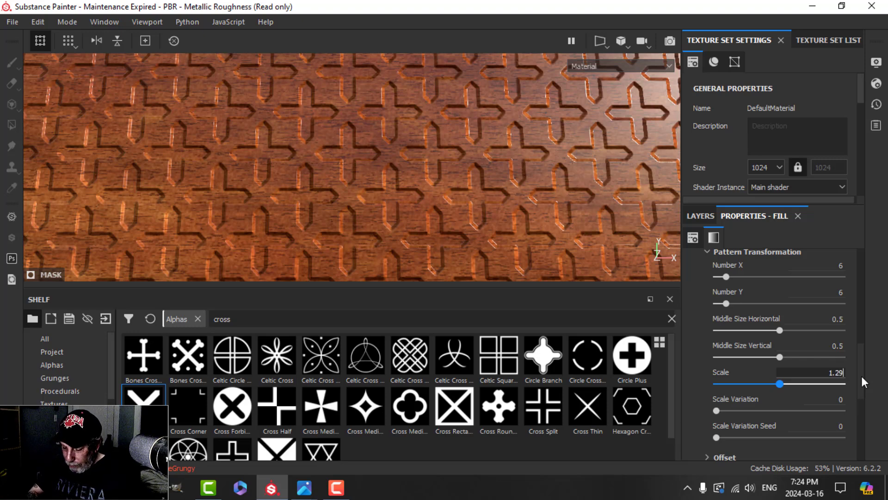
{"action": "key", "text": "Return"}
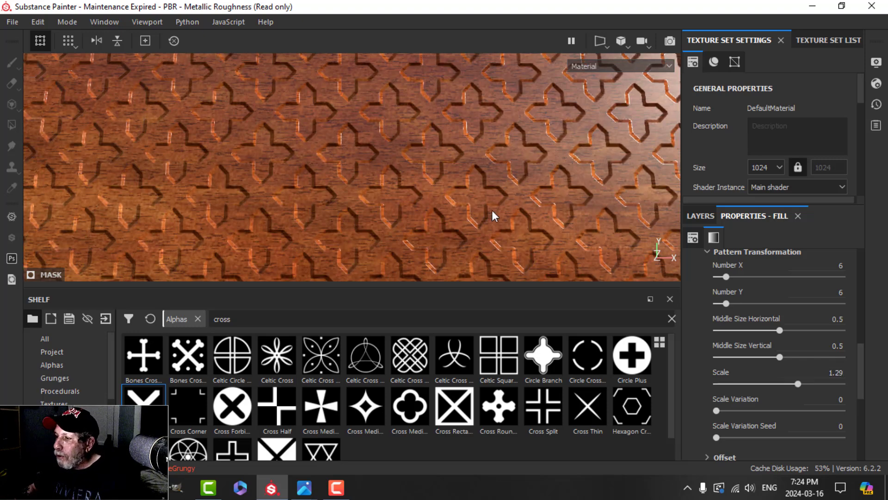
{"action": "left_click_drag", "start_coordinate": [801, 384], "coordinate": [792, 389]}
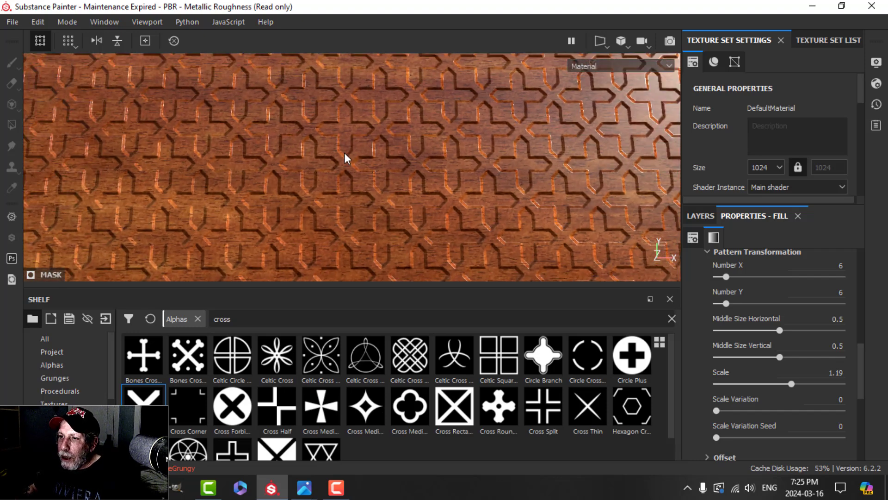
{"action": "scroll", "coordinate": [770, 387], "scroll_direction": "down", "scroll_amount": 5}
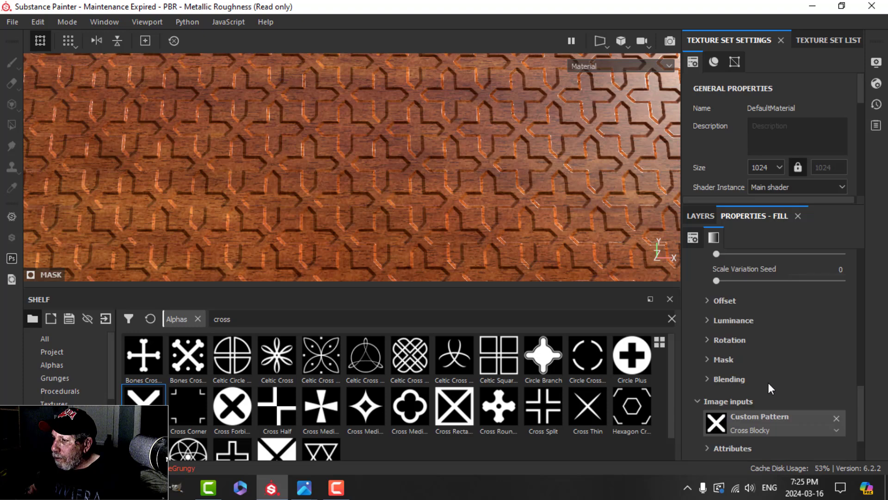
{"action": "scroll", "coordinate": [770, 370], "scroll_direction": "down", "scroll_amount": 1}
{"action": "scroll", "coordinate": [770, 368], "scroll_direction": "up", "scroll_amount": 6}
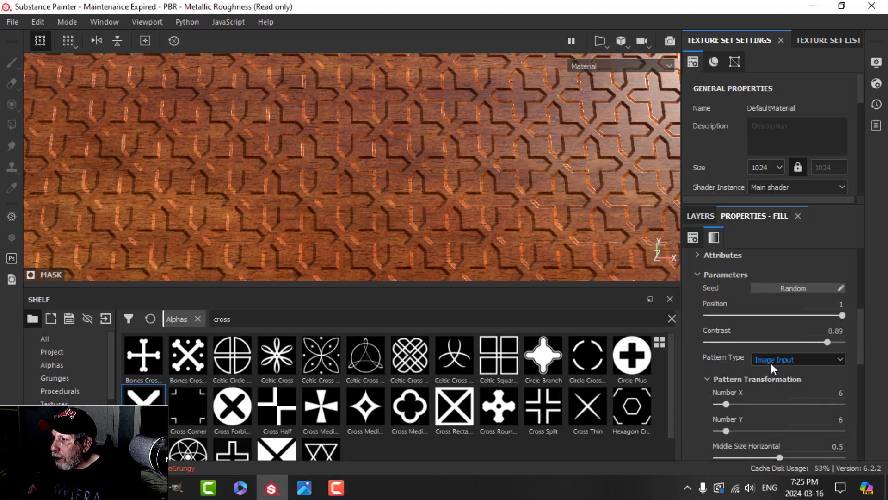
Step: Change the main shader to pbr-metal-rough-with-alpha-blending
{"action": "left_click", "coordinate": [876, 84]}
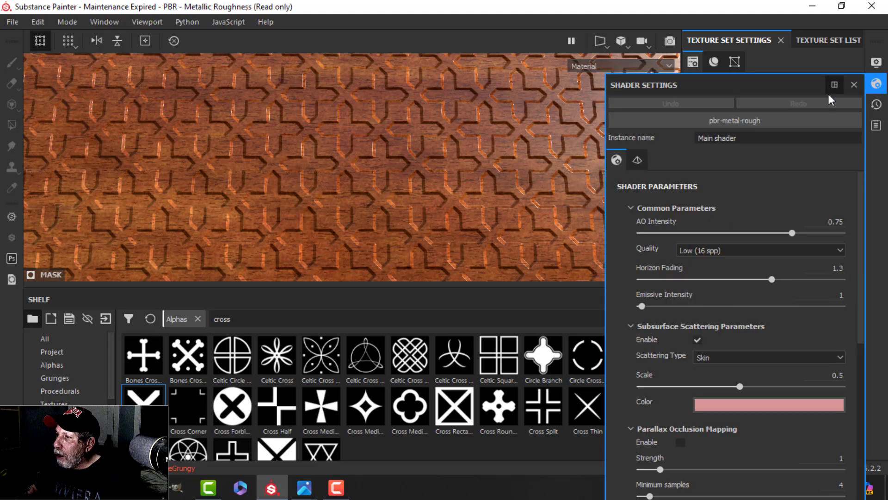
{"action": "left_click", "coordinate": [741, 120]}
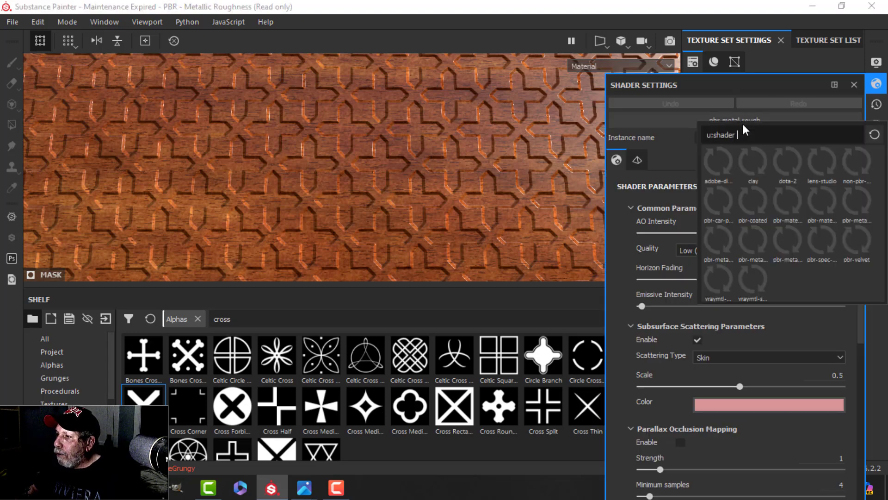
{"action": "left_click", "coordinate": [757, 246]}
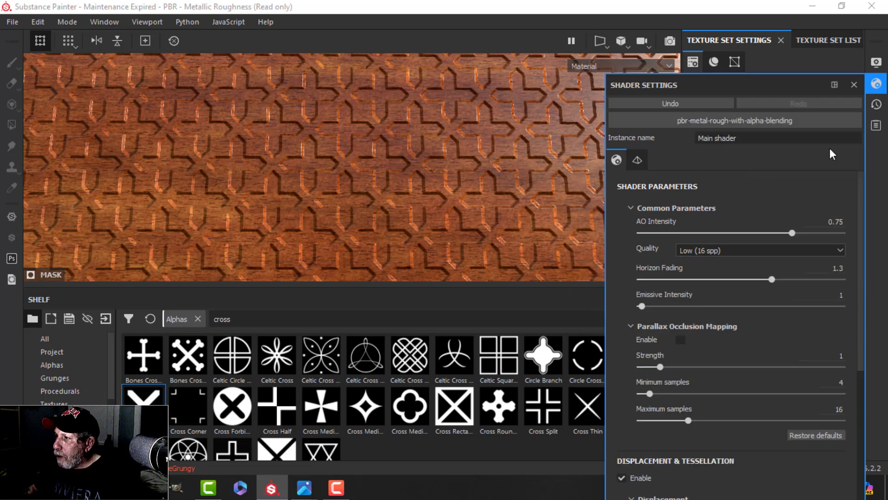
{"action": "left_click", "coordinate": [876, 83]}
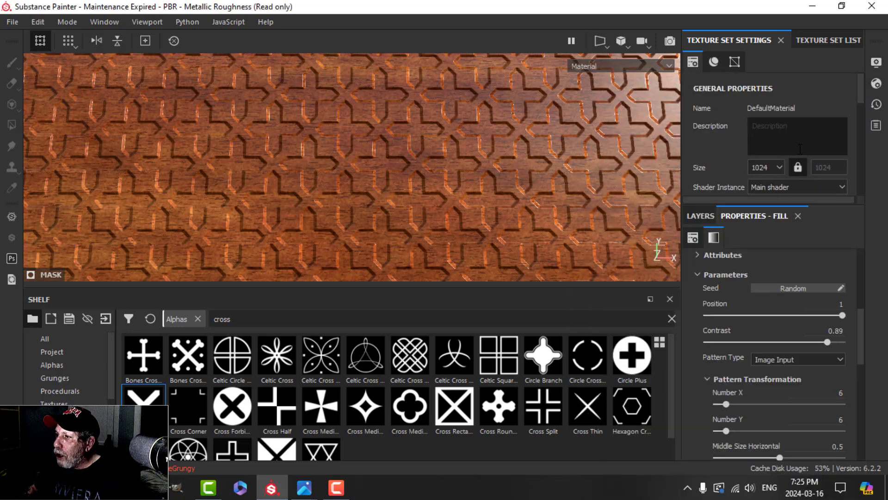
Step: Add an Opacity channel to the DefaultMaterial texture set
{"action": "scroll", "coordinate": [798, 150], "scroll_direction": "down", "scroll_amount": 5}
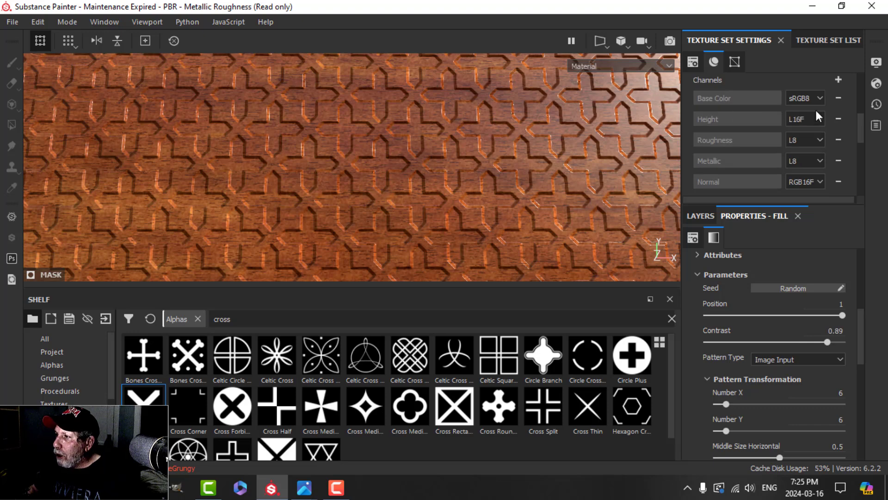
{"action": "left_click", "coordinate": [838, 80]}
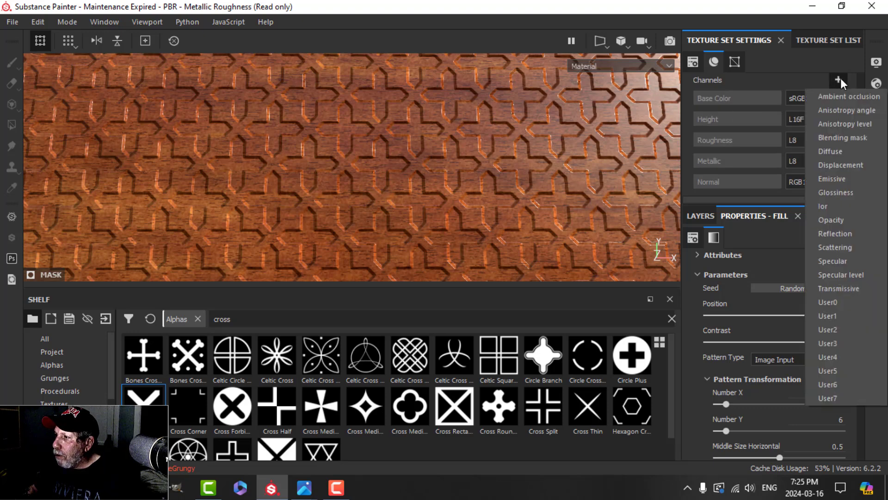
{"action": "left_click", "coordinate": [829, 219]}
Step: Enable the opacity channel on Fill layer 1 and set its opacity value to 0
{"action": "left_click", "coordinate": [702, 216]}
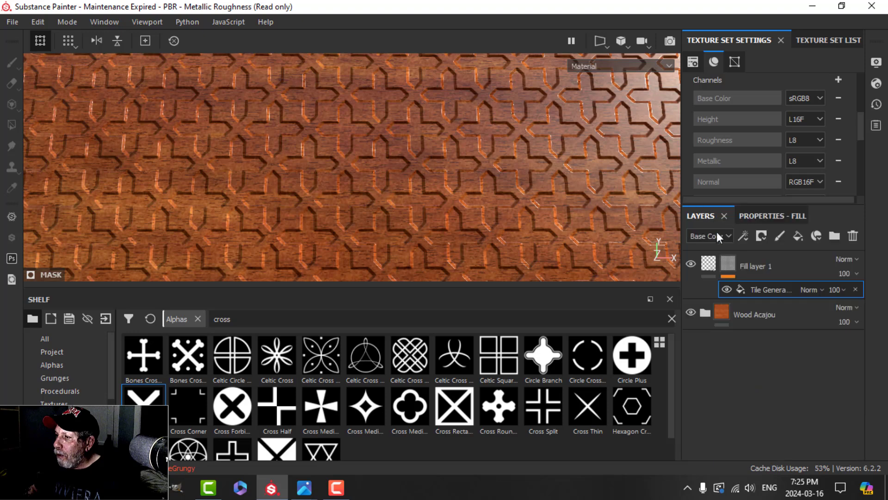
{"action": "left_click", "coordinate": [710, 264]}
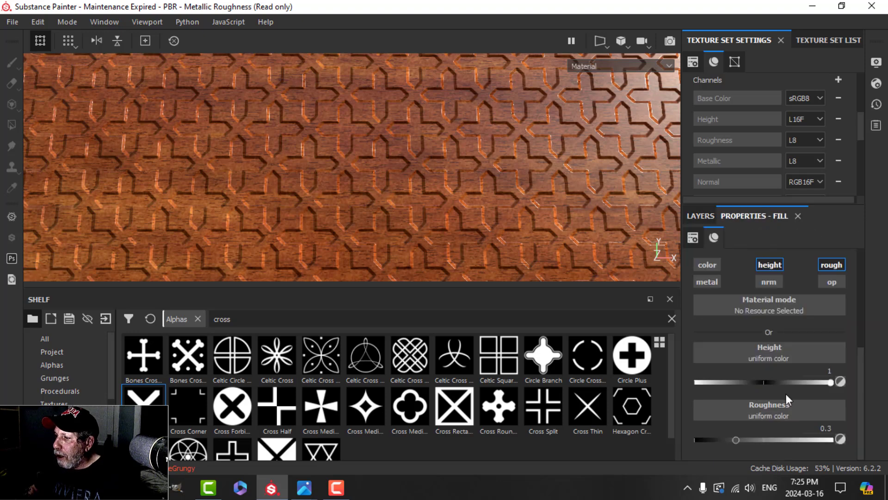
{"action": "left_click", "coordinate": [831, 281]}
{"action": "scroll", "coordinate": [805, 402], "scroll_direction": "down", "scroll_amount": 2}
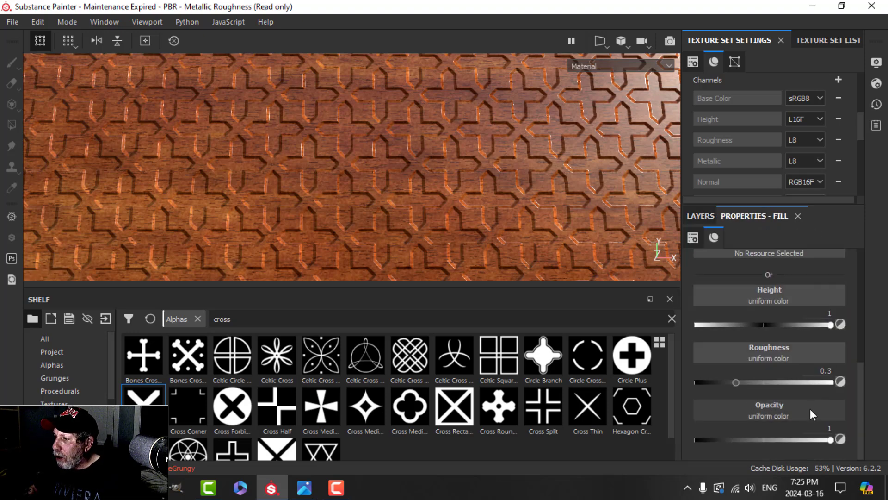
{"action": "left_click_drag", "start_coordinate": [830, 439], "coordinate": [653, 438]}
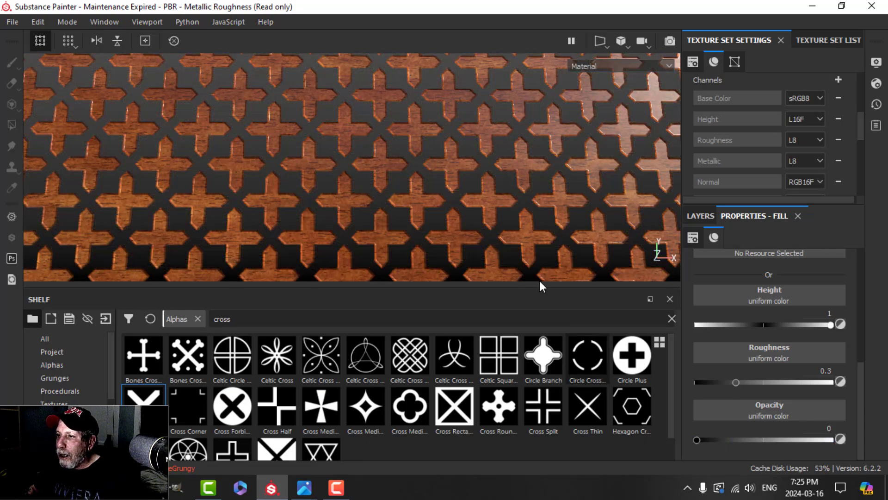
Step: Set the environment opacity to 16 to show the background, and check the panel against it
{"action": "mouse_move", "coordinate": [486, 190]}
{"action": "left_mouse_down", "text": "alt"}
{"action": "mouse_move", "coordinate": [484, 203]}
{"action": "mouse_move", "coordinate": [470, 186]}
{"action": "mouse_move", "coordinate": [471, 198]}
{"action": "left_mouse_up", "text": "alt"}
{"action": "left_click", "coordinate": [876, 62]}
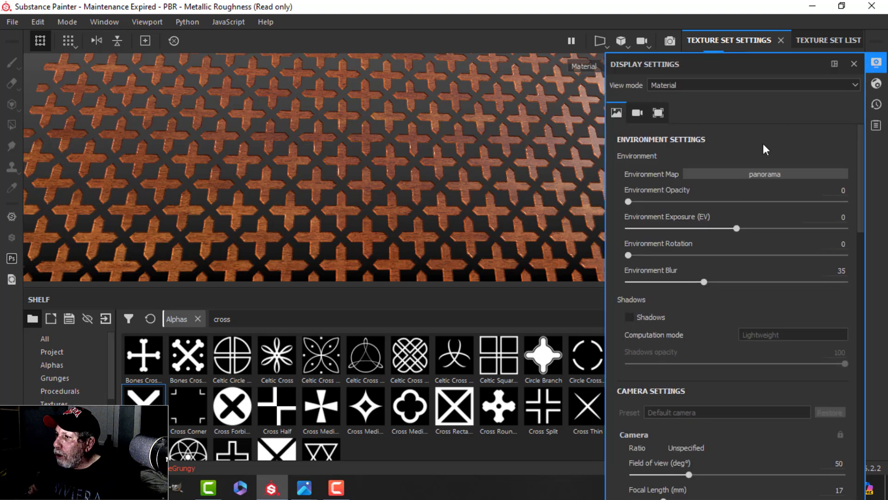
{"action": "left_click_drag", "start_coordinate": [633, 197], "coordinate": [661, 198]}
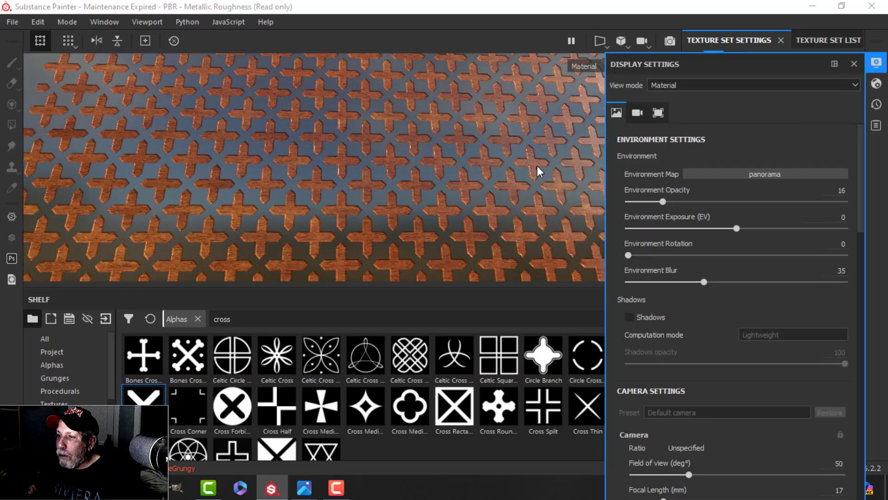
{"action": "left_click", "coordinate": [876, 62]}
{"action": "mouse_move", "coordinate": [509, 131]}
{"action": "left_mouse_down", "text": "alt"}
{"action": "mouse_move", "coordinate": [481, 152]}
{"action": "mouse_move", "coordinate": [486, 131]}
{"action": "mouse_move", "coordinate": [496, 134]}
{"action": "left_mouse_up", "text": "alt"}
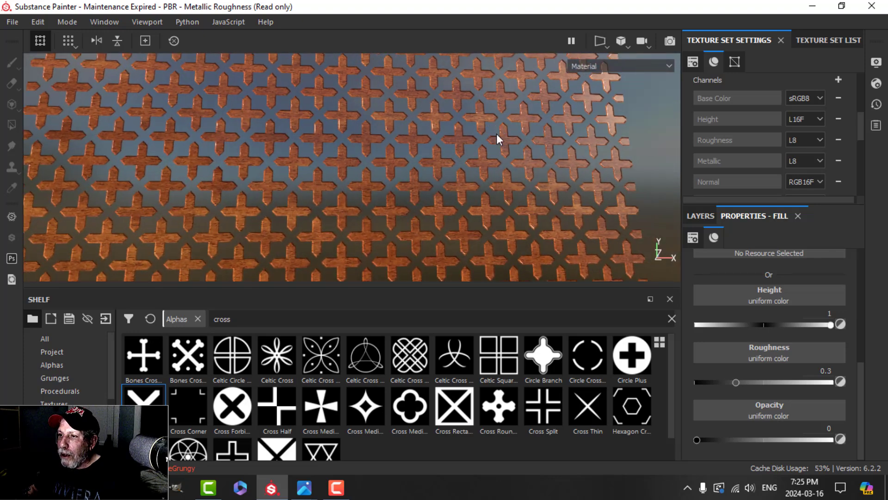
{"action": "scroll", "coordinate": [478, 164], "scroll_direction": "down", "scroll_amount": 2}
{"action": "left_click_drag", "start_coordinate": [479, 169], "coordinate": [480, 153], "text": "alt"}
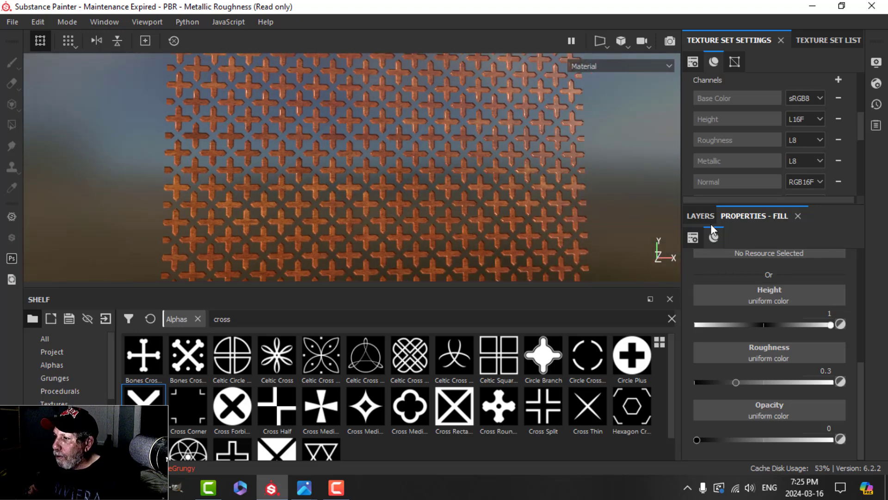
Step: Add a Bevel filter to the mask of Fill layer 1, above the Tile Generator
{"action": "left_click", "coordinate": [701, 216]}
{"action": "left_click", "coordinate": [726, 265]}
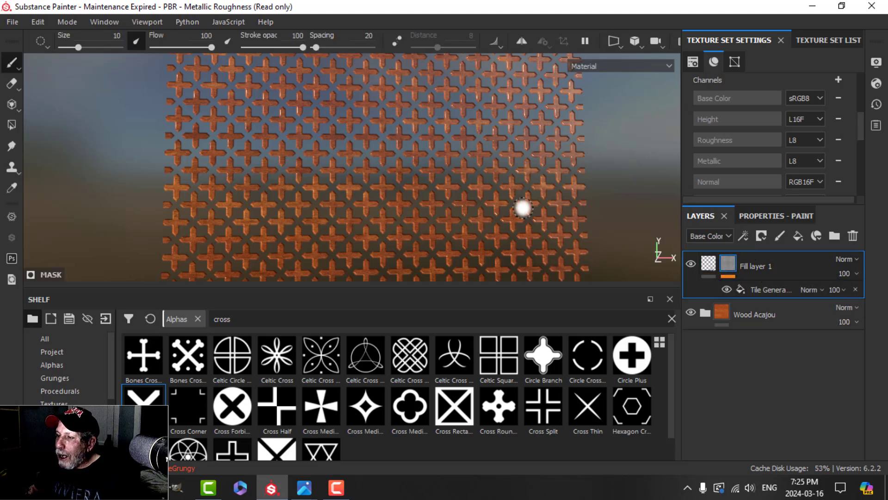
{"action": "scroll", "coordinate": [515, 195], "scroll_direction": "up", "scroll_amount": 2}
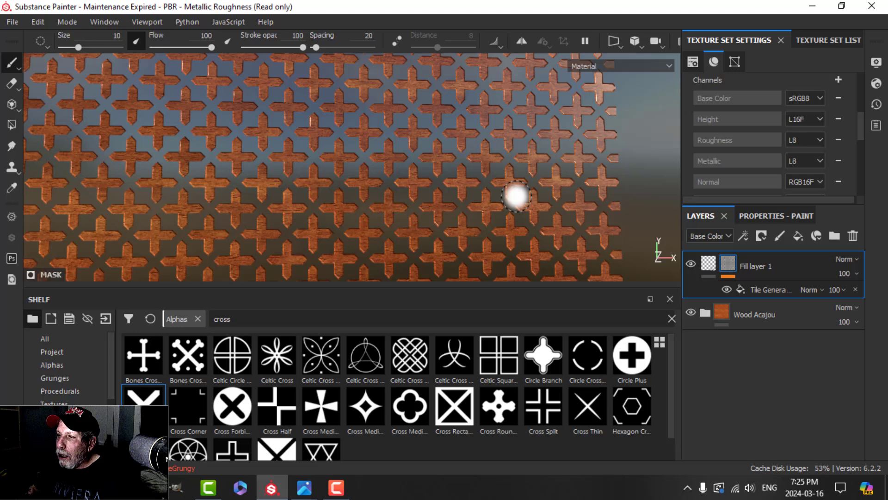
{"action": "left_click", "coordinate": [748, 232]}
{"action": "left_click", "coordinate": [776, 329]}
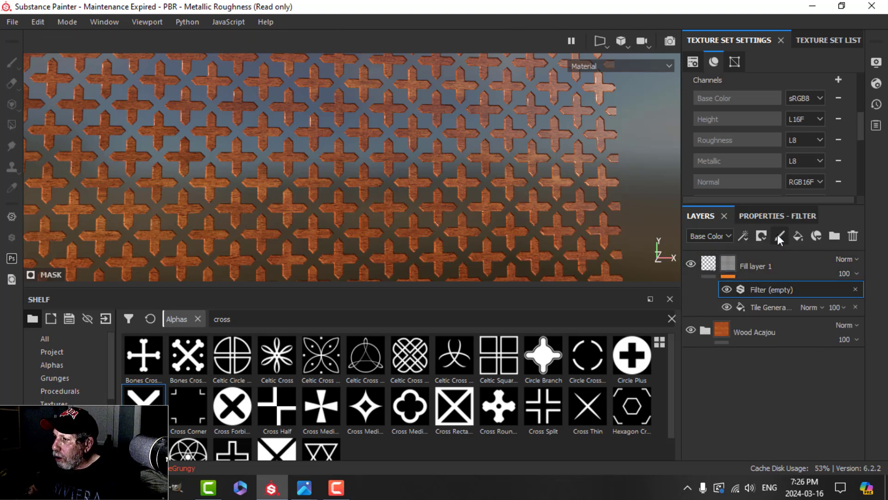
{"action": "left_click", "coordinate": [773, 215]}
{"action": "left_click", "coordinate": [773, 261]}
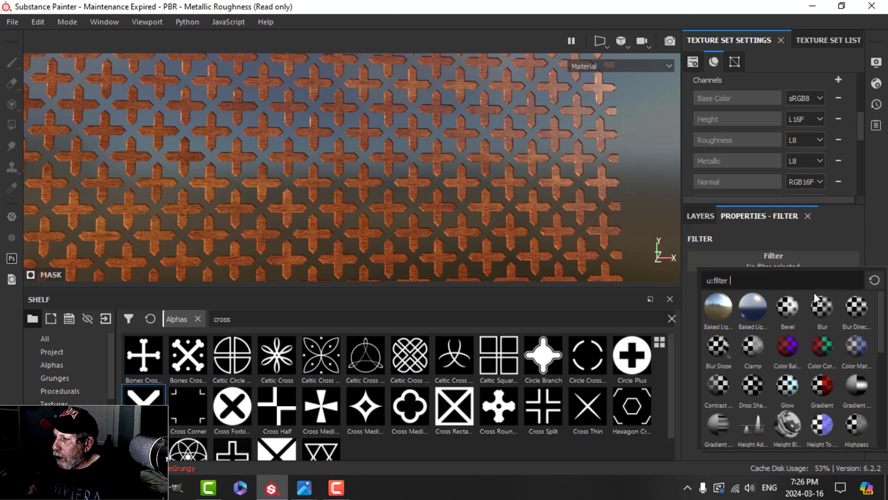
{"action": "left_click", "coordinate": [787, 309]}
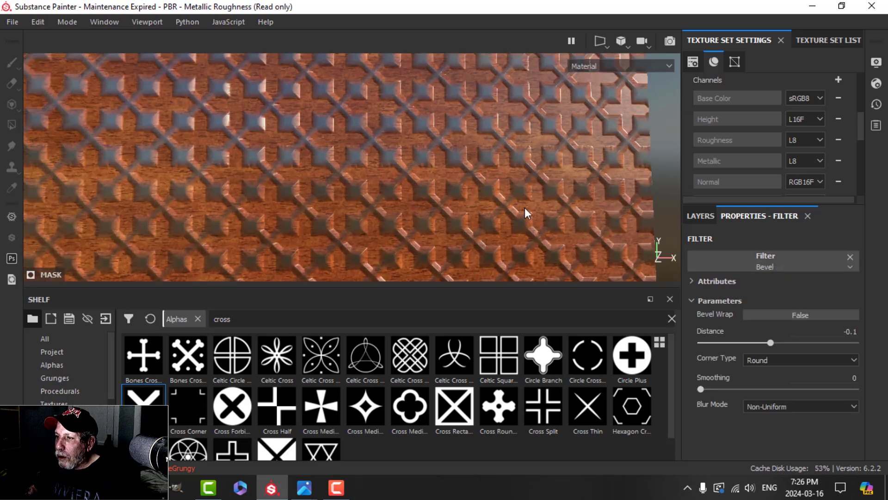
{"action": "scroll", "coordinate": [523, 208], "scroll_direction": "up", "scroll_amount": 3}
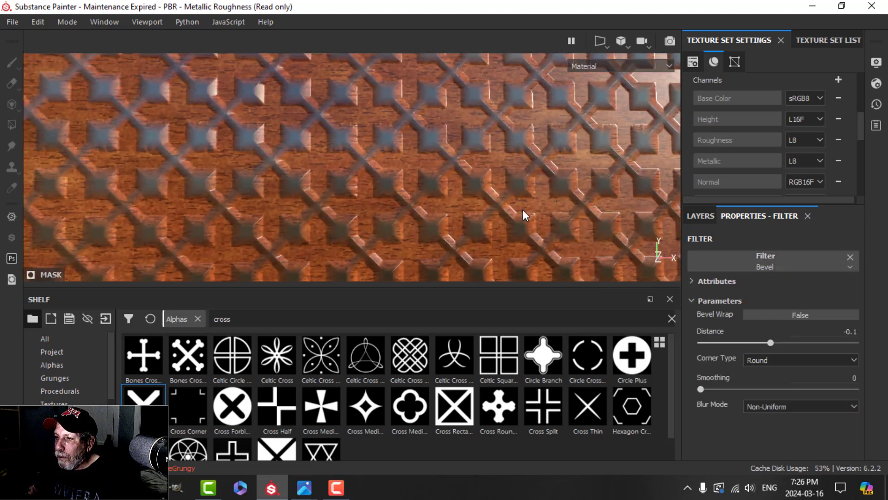
Step: Set the Bevel filter's distance to -0.01, check the edges, and change it to -0.02
{"action": "left_click", "coordinate": [858, 332]}
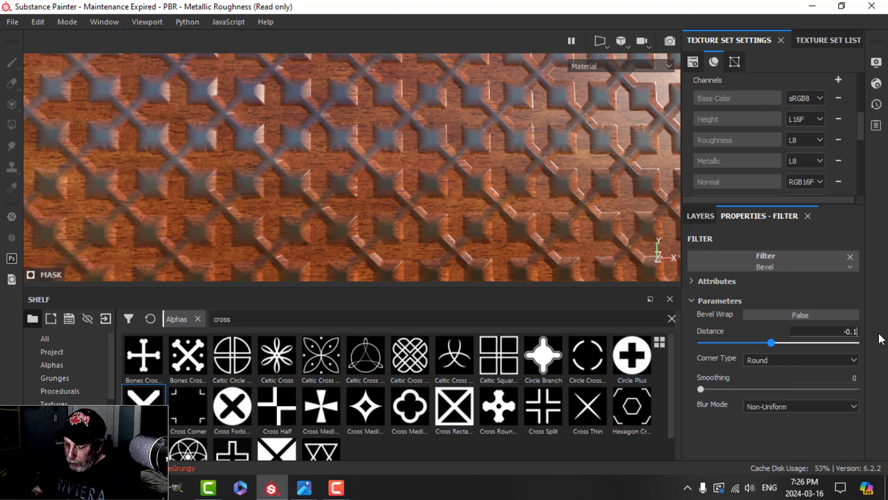
{"action": "key", "text": "BackSpace"}
{"action": "type", "text": "01"}
{"action": "key", "text": "Return"}
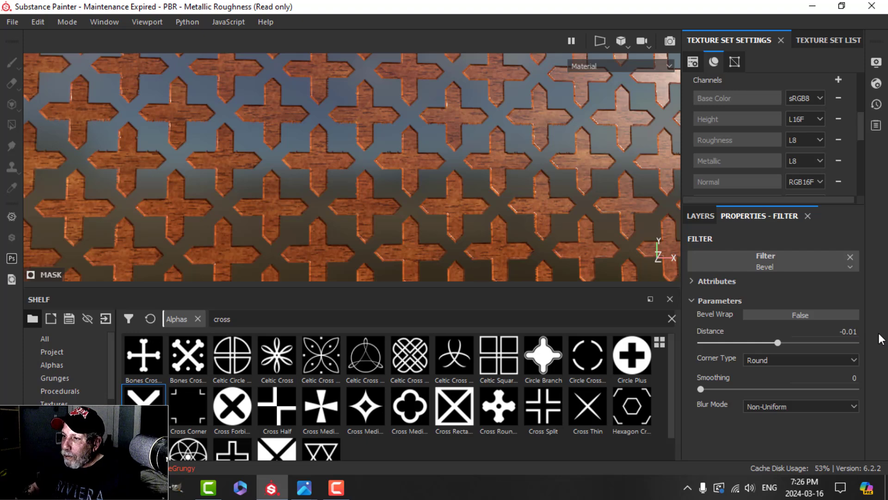
{"action": "scroll", "coordinate": [534, 231], "scroll_direction": "up", "scroll_amount": 2}
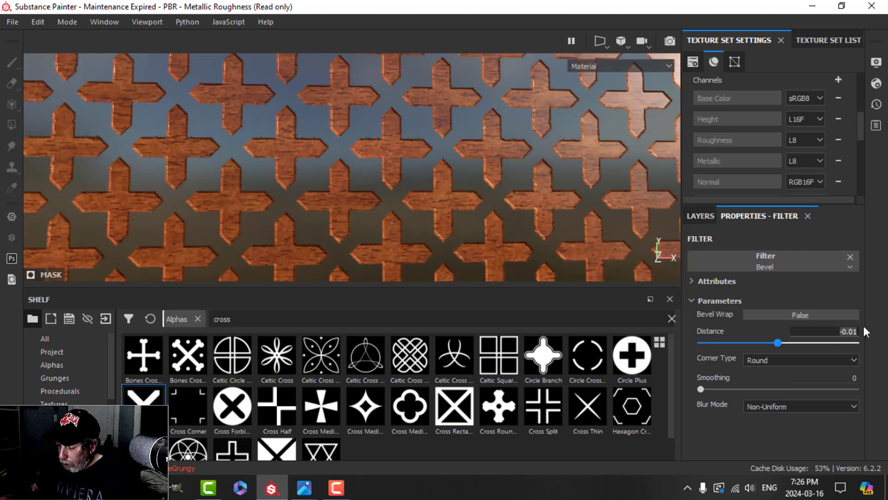
{"action": "type", "text": "-0.02"}
{"action": "key", "text": "Return"}
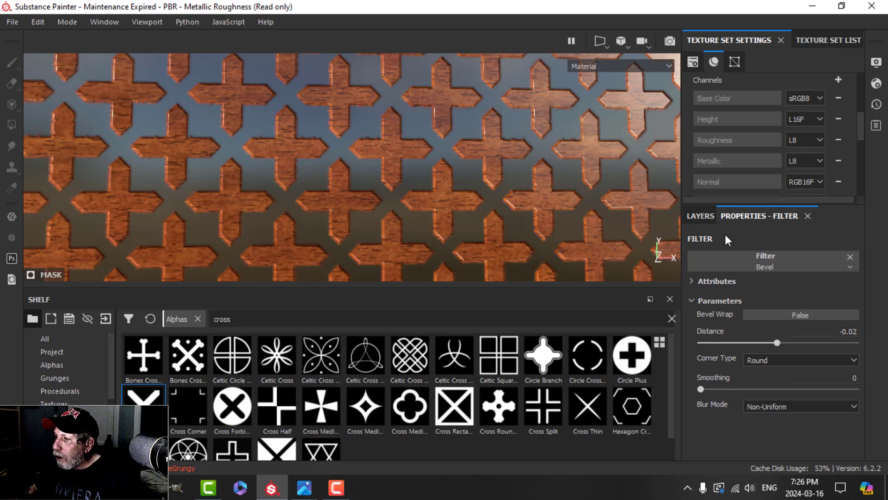
Step: Add an Invert filter above the Bevel in Fill layer 1's mask and inspect the panel
{"action": "left_click", "coordinate": [701, 218]}
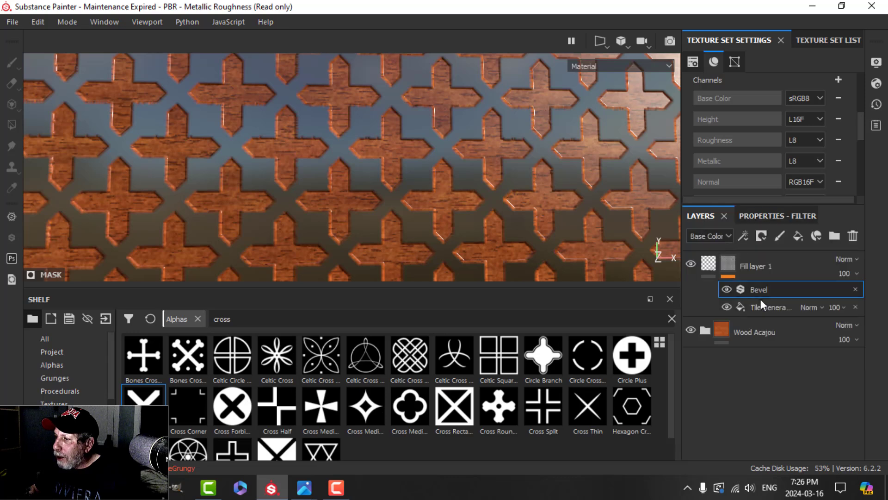
{"action": "left_click", "coordinate": [744, 235]}
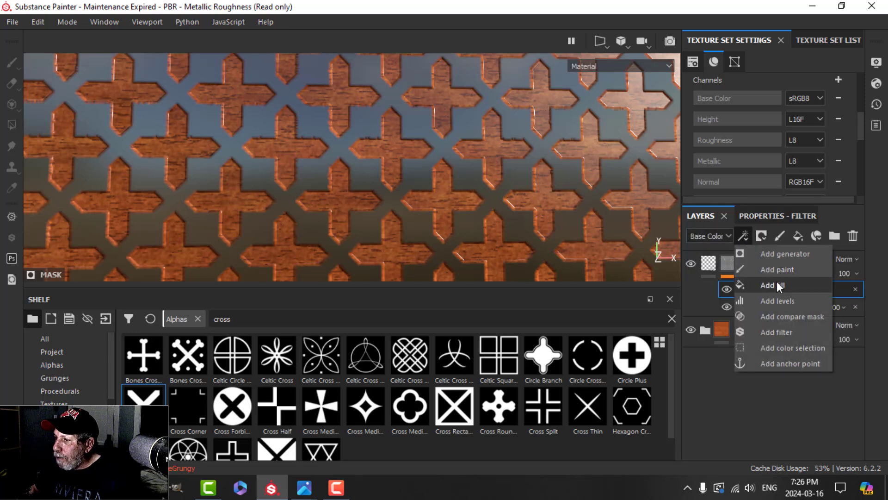
{"action": "left_click", "coordinate": [776, 331]}
{"action": "left_click", "coordinate": [779, 218]}
{"action": "left_click", "coordinate": [776, 261]}
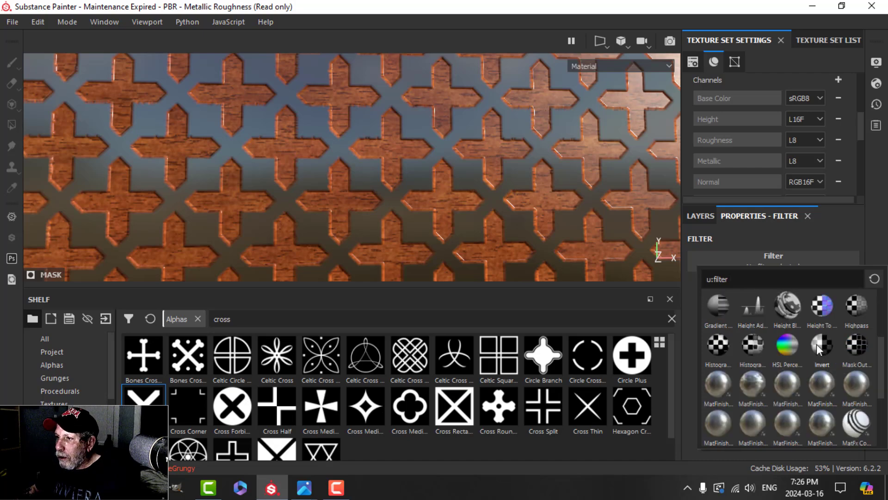
{"action": "left_click", "coordinate": [817, 344]}
{"action": "scroll", "coordinate": [504, 182], "scroll_direction": "down", "scroll_amount": 3}
{"action": "left_click_drag", "start_coordinate": [489, 200], "coordinate": [433, 215], "text": "alt"}
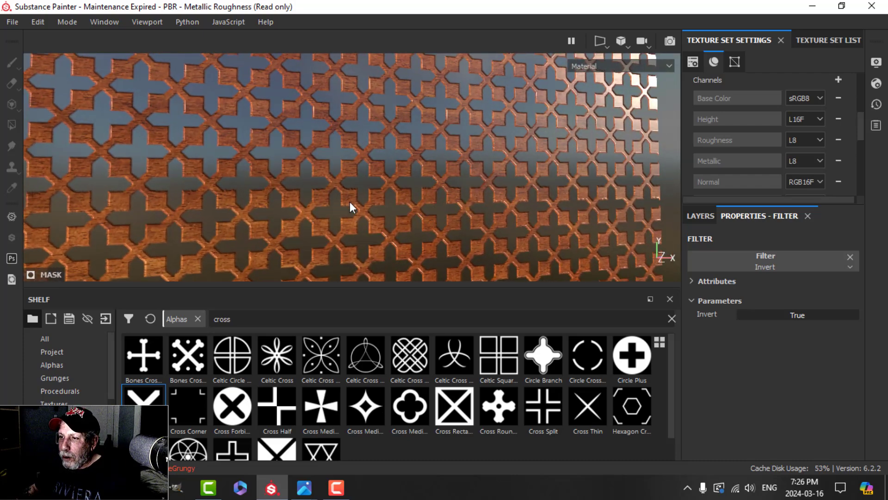
{"action": "left_click_drag", "start_coordinate": [350, 201], "coordinate": [433, 187], "text": "alt"}
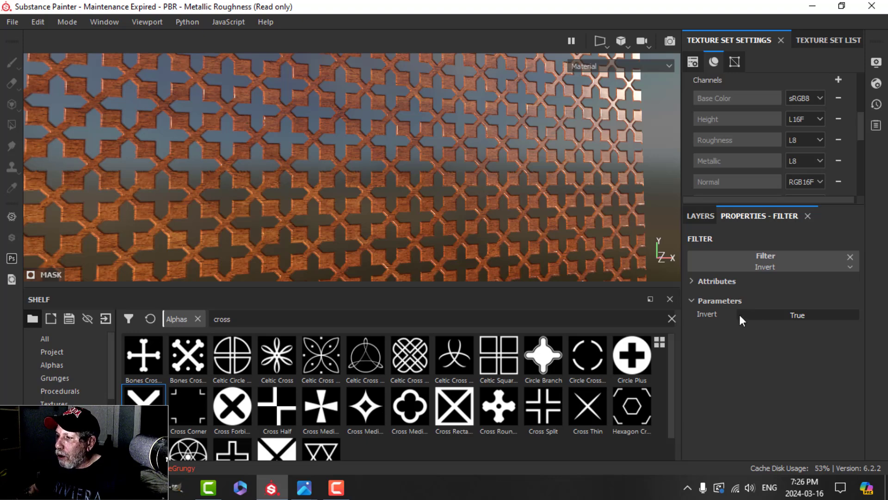
Step: Lower the contrast of the mask's Tile Generator to 0.81
{"action": "left_click", "coordinate": [704, 217]}
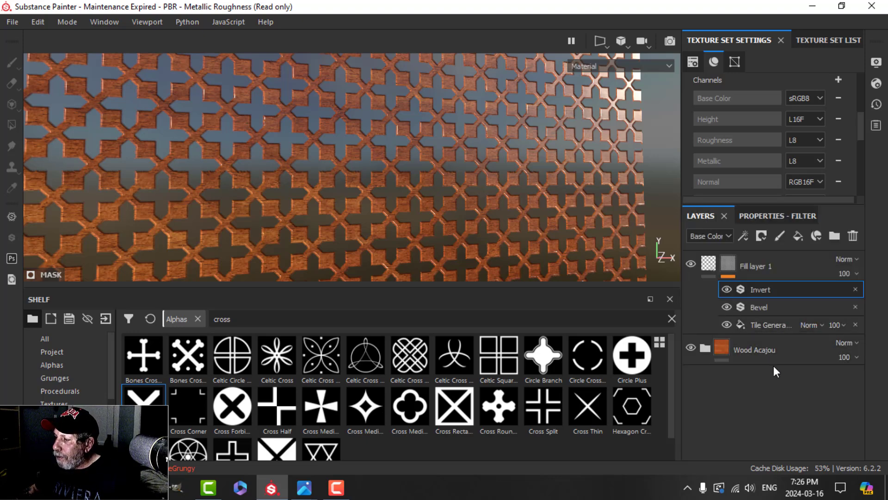
{"action": "left_click", "coordinate": [768, 322]}
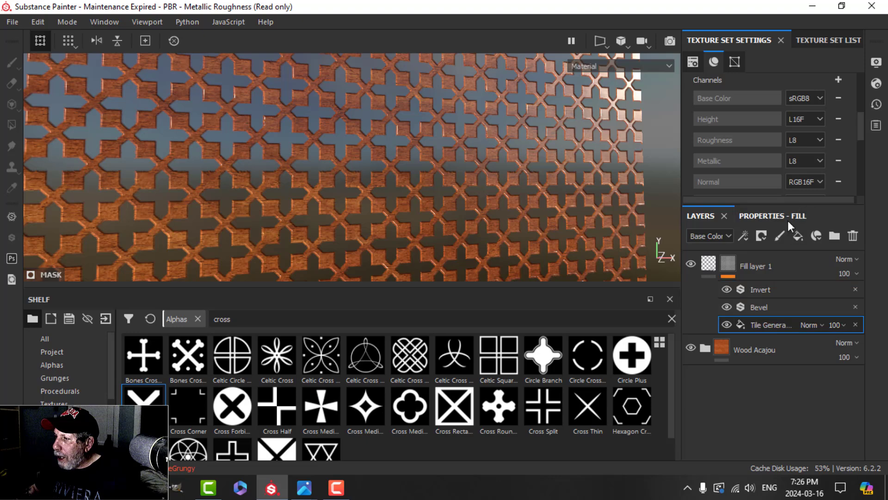
{"action": "left_click", "coordinate": [786, 217]}
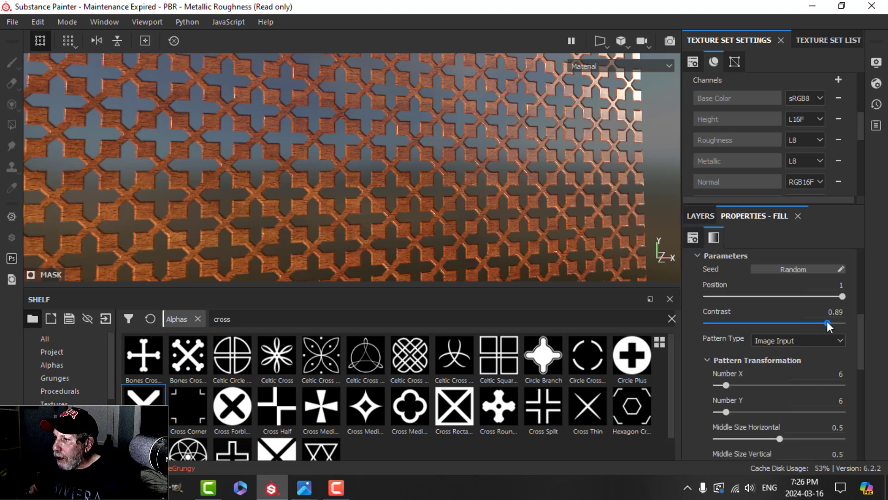
{"action": "left_click_drag", "start_coordinate": [827, 322], "coordinate": [775, 322]}
{"action": "scroll", "coordinate": [534, 253], "scroll_direction": "up", "scroll_amount": 2}
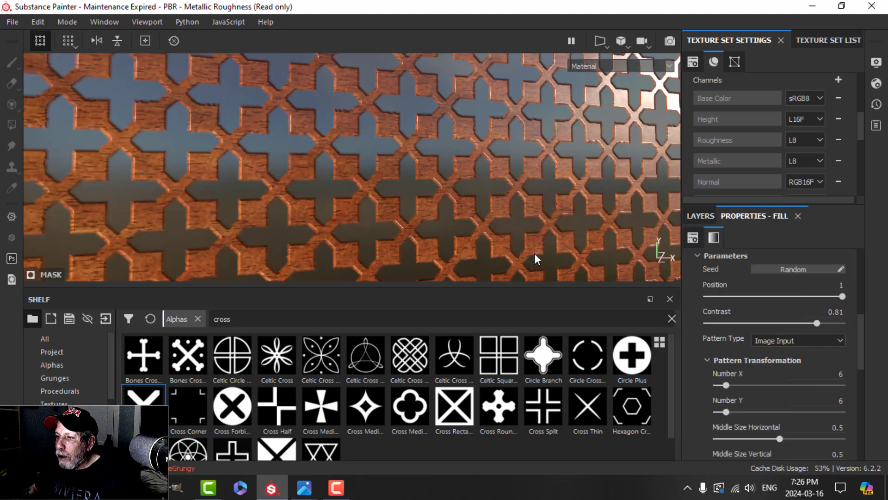
Step: Set the Tile Generator's pattern transformation scale to 1.29 and check the lattice from a wider view
{"action": "scroll", "coordinate": [795, 389], "scroll_direction": "down", "scroll_amount": 1}
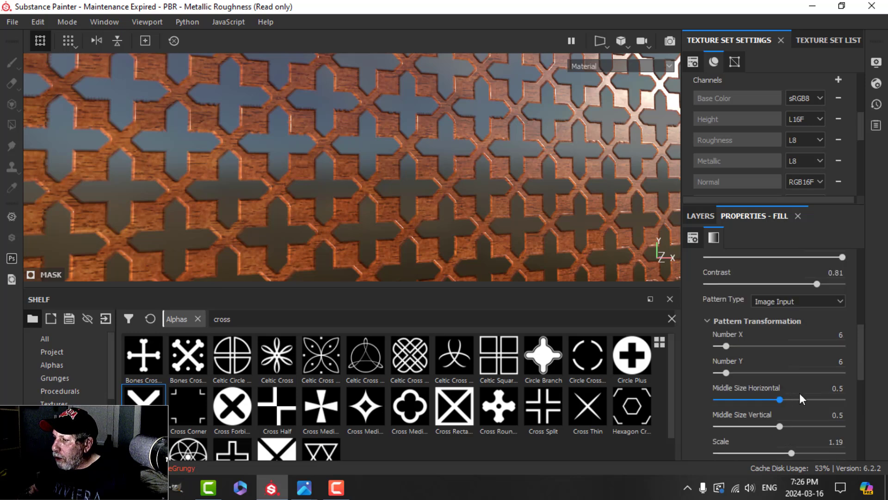
{"action": "scroll", "coordinate": [798, 393], "scroll_direction": "down", "scroll_amount": 2}
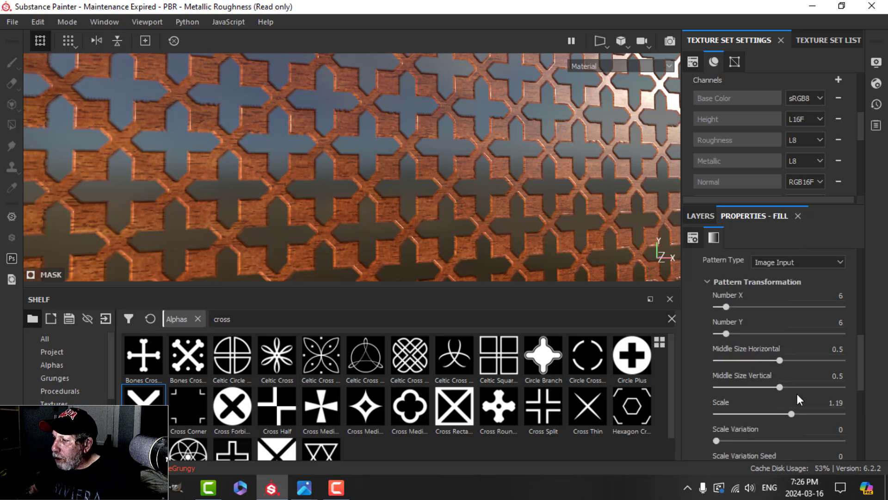
{"action": "left_click", "coordinate": [842, 363]}
{"action": "key", "text": "Return"}
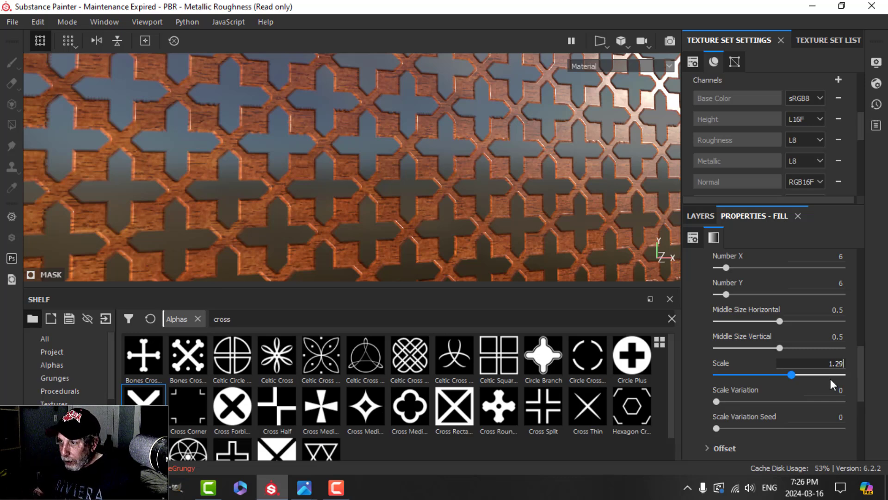
{"action": "key", "text": "Return"}
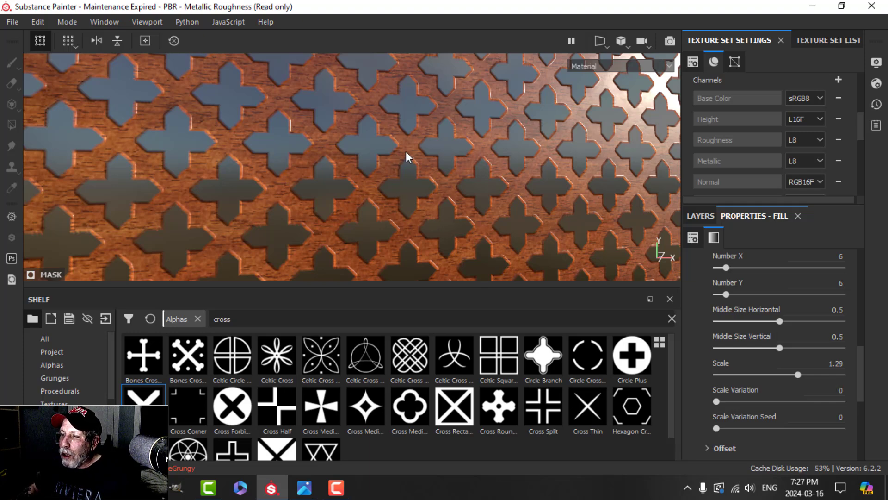
{"action": "scroll", "coordinate": [423, 191], "scroll_direction": "down", "scroll_amount": 5}
{"action": "left_click_drag", "start_coordinate": [422, 196], "coordinate": [389, 200], "text": "alt"}
{"action": "scroll", "coordinate": [421, 209], "scroll_direction": "up", "scroll_amount": 3}
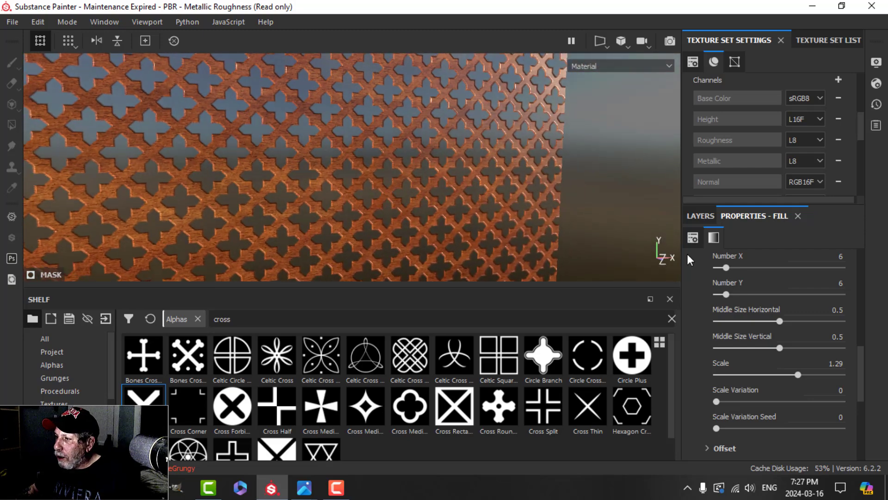
Step: Try the Cross Blocky custom pattern with Invert set to False, and restore it to True
{"action": "scroll", "coordinate": [715, 375], "scroll_direction": "down", "scroll_amount": 6}
{"action": "left_click", "coordinate": [790, 412]}
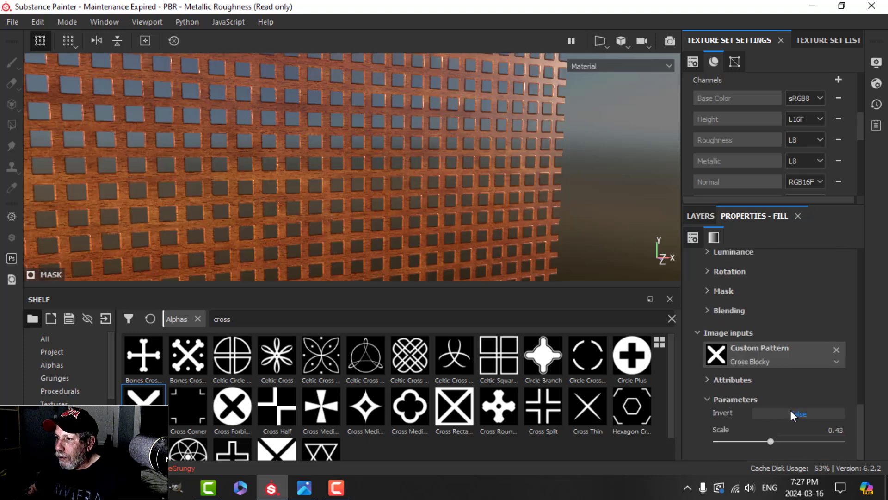
{"action": "left_click", "coordinate": [794, 416]}
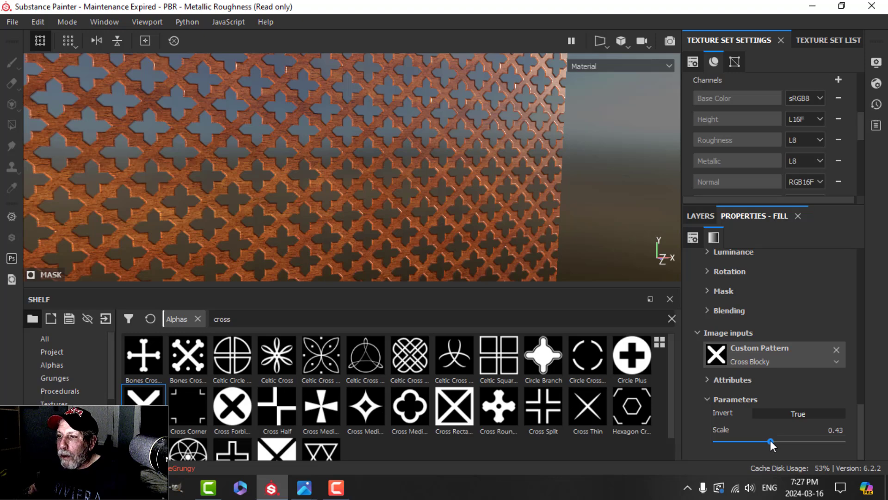
Step: Try a scale of 0.5 for the Cross Blocky custom pattern, and reduce it to 0.42
{"action": "left_click_drag", "start_coordinate": [770, 440], "coordinate": [778, 440]}
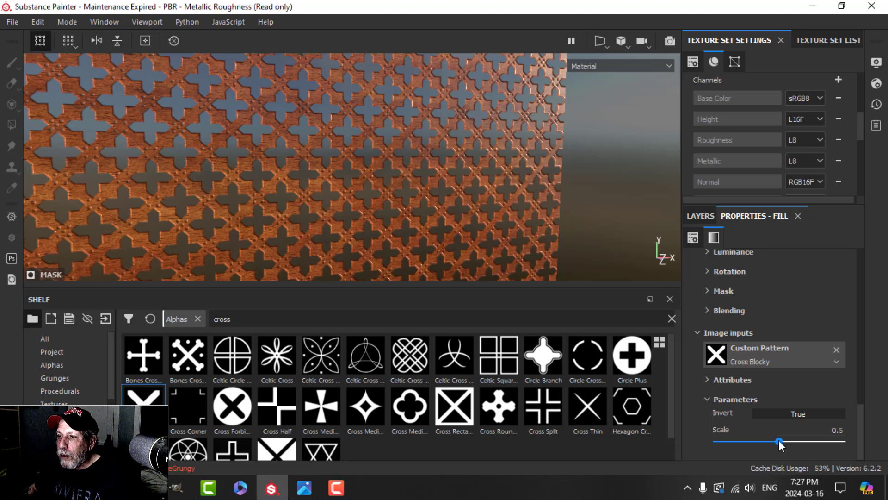
{"action": "scroll", "coordinate": [495, 236], "scroll_direction": "up", "scroll_amount": 2}
{"action": "scroll", "coordinate": [495, 239], "scroll_direction": "down", "scroll_amount": 1}
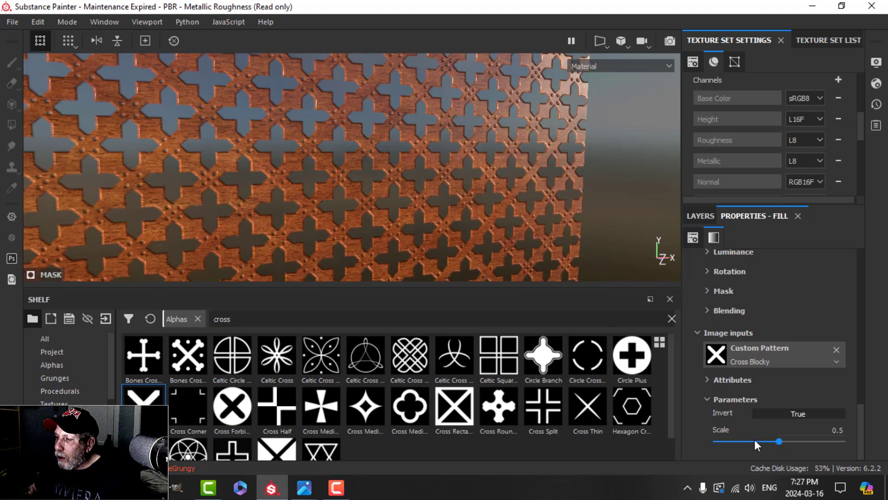
{"action": "mouse_move", "coordinate": [779, 442]}
{"action": "left_mouse_down"}
{"action": "mouse_move", "coordinate": [726, 441]}
{"action": "mouse_move", "coordinate": [768, 437]}
{"action": "left_mouse_up"}
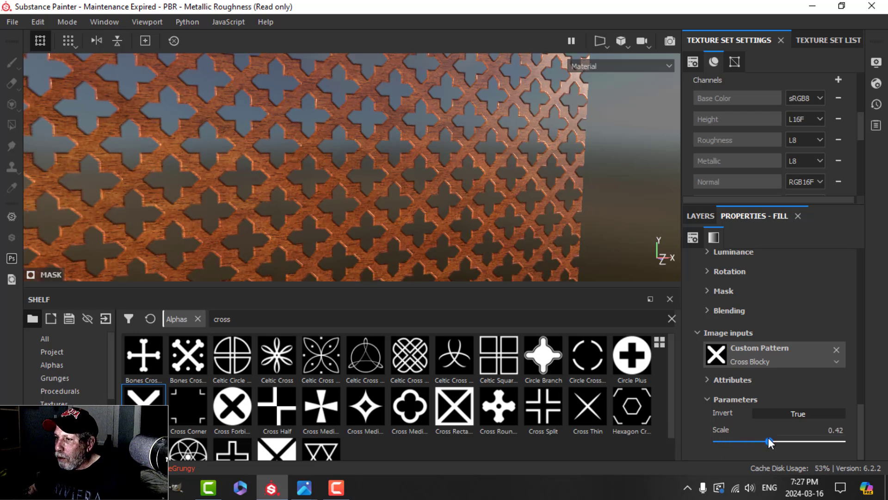
Step: Adjust the Bevel filter's distance in Fill layer 1's mask to -0.039 and inspect the lattice edges
{"action": "scroll", "coordinate": [788, 336], "scroll_direction": "up", "scroll_amount": 15}
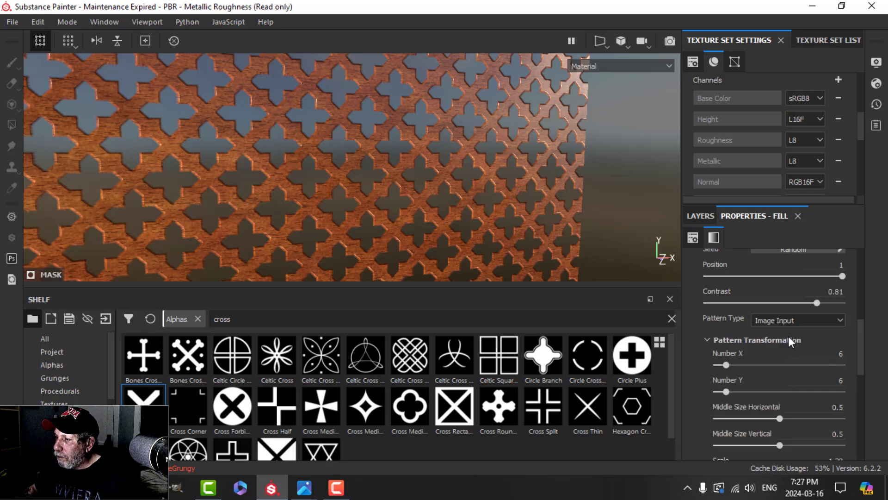
{"action": "left_click", "coordinate": [707, 220]}
{"action": "left_click", "coordinate": [762, 305]}
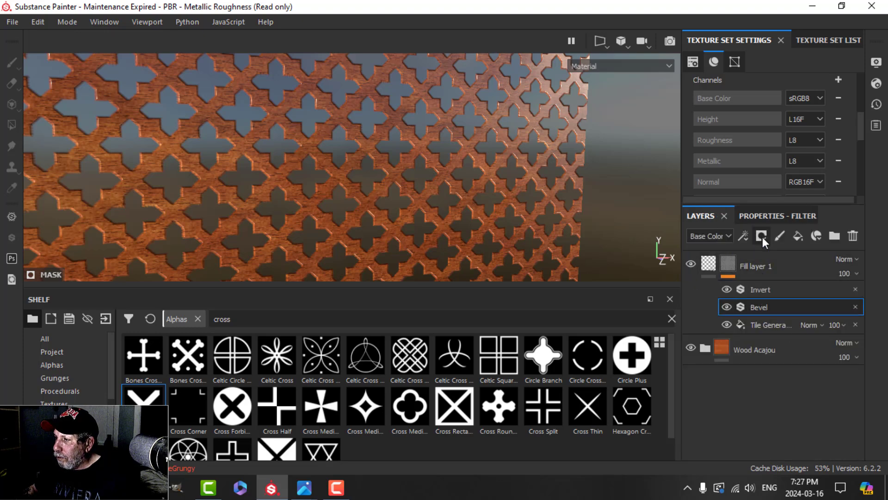
{"action": "left_click", "coordinate": [775, 217]}
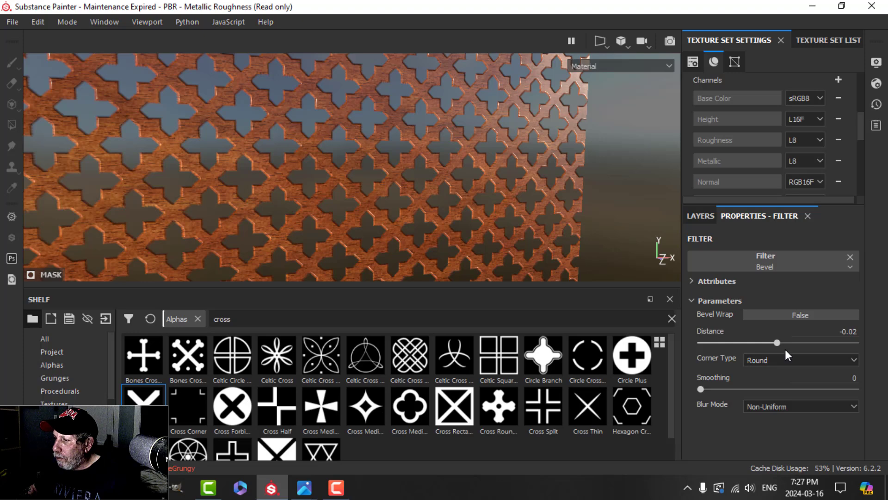
{"action": "scroll", "coordinate": [558, 231], "scroll_direction": "up", "scroll_amount": 2}
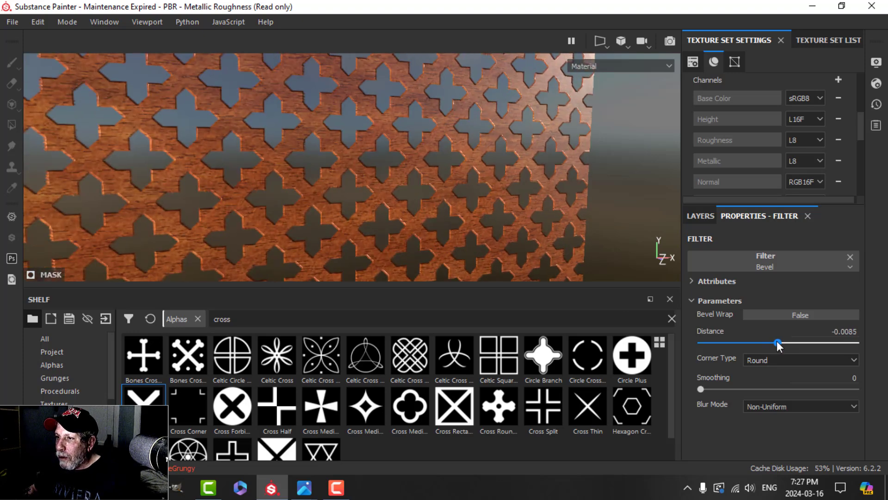
{"action": "left_click_drag", "start_coordinate": [776, 341], "coordinate": [751, 342]}
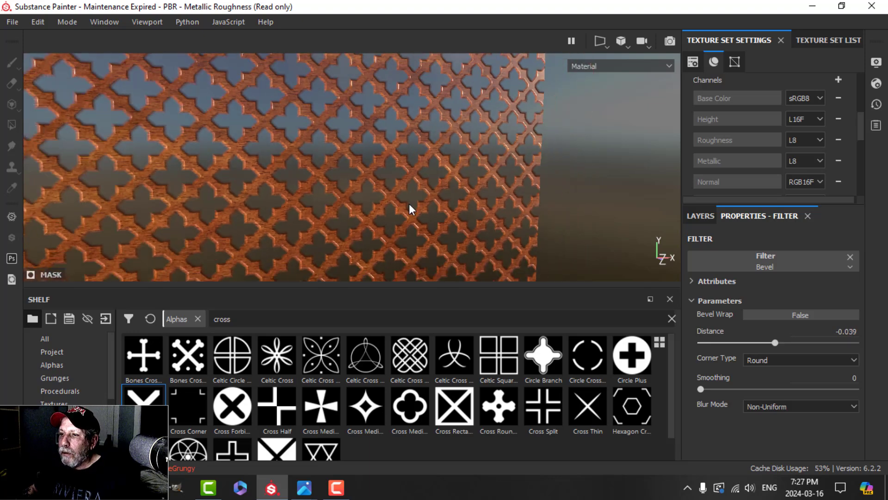
{"action": "scroll", "coordinate": [409, 203], "scroll_direction": "up", "scroll_amount": 1}
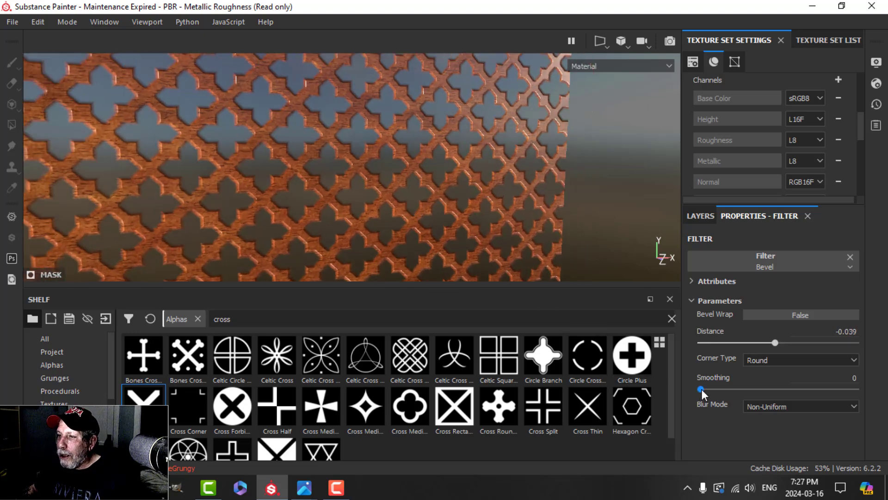
Step: Set the Bevel filter's smoothing in Fill layer 1's mask to 0.53 and check the softened lattice edges up close
{"action": "left_click_drag", "start_coordinate": [702, 389], "coordinate": [718, 390]}
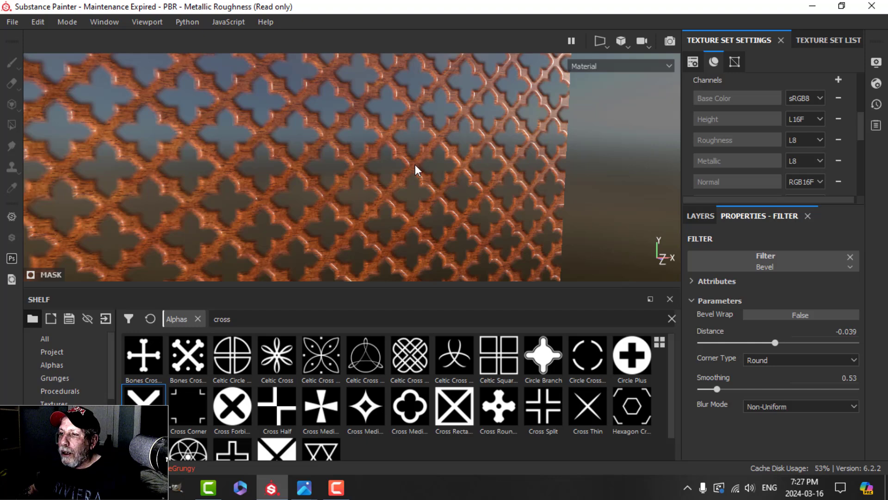
{"action": "scroll", "coordinate": [415, 168], "scroll_direction": "up", "scroll_amount": 2}
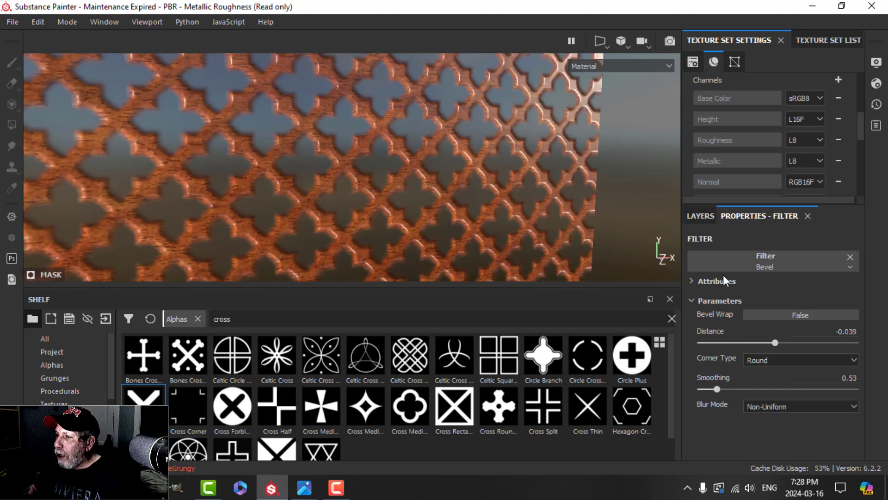
Step: Add a Sharpen filter directly above the Bevel in Fill layer 1's mask and set its sharpen intensity to 1.22
{"action": "left_click", "coordinate": [701, 216]}
{"action": "left_click", "coordinate": [761, 290]}
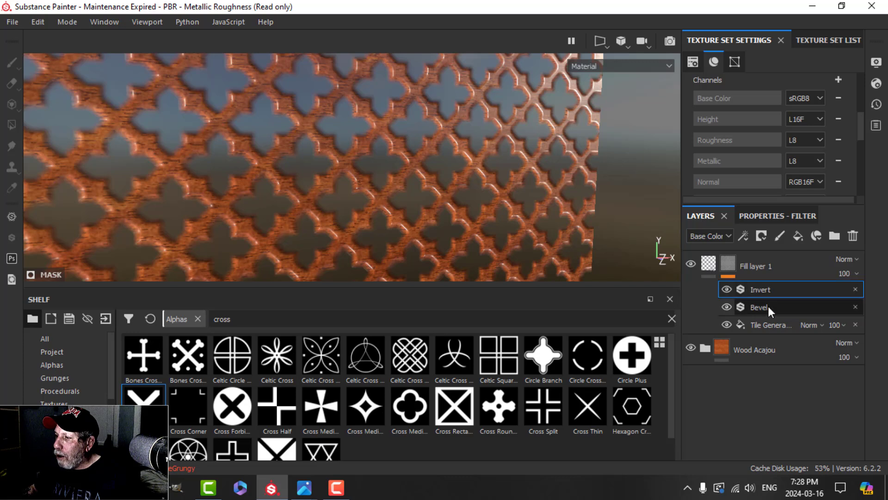
{"action": "left_click", "coordinate": [777, 306]}
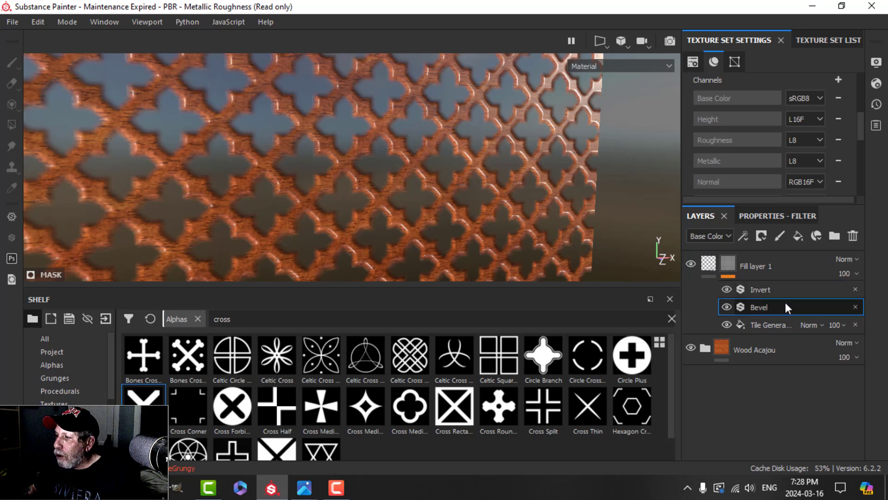
{"action": "left_click", "coordinate": [745, 235]}
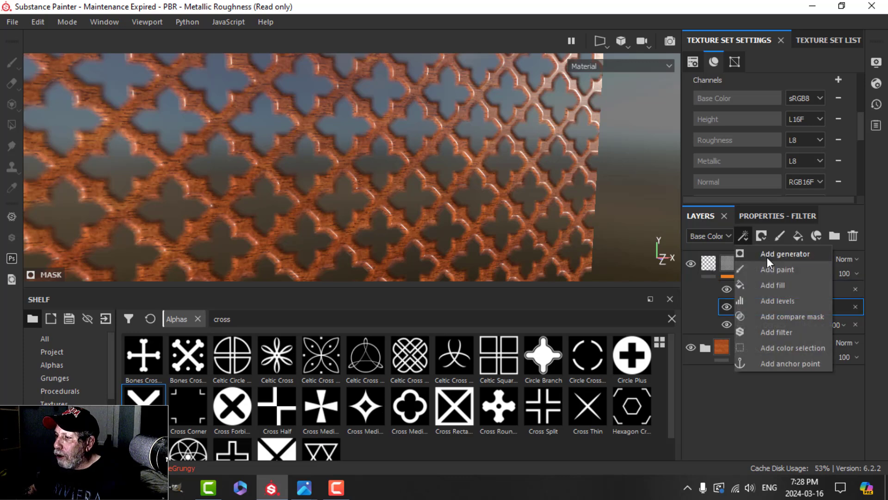
{"action": "left_click", "coordinate": [772, 331]}
{"action": "left_click", "coordinate": [768, 215]}
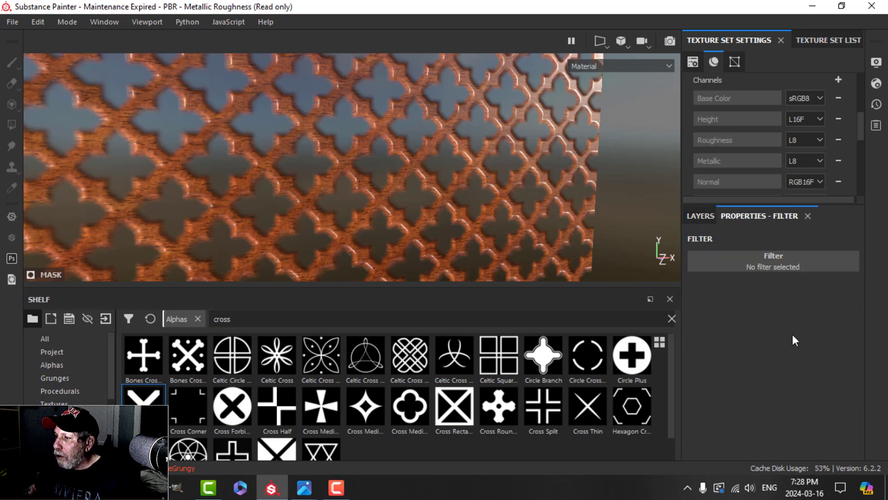
{"action": "left_click", "coordinate": [766, 256]}
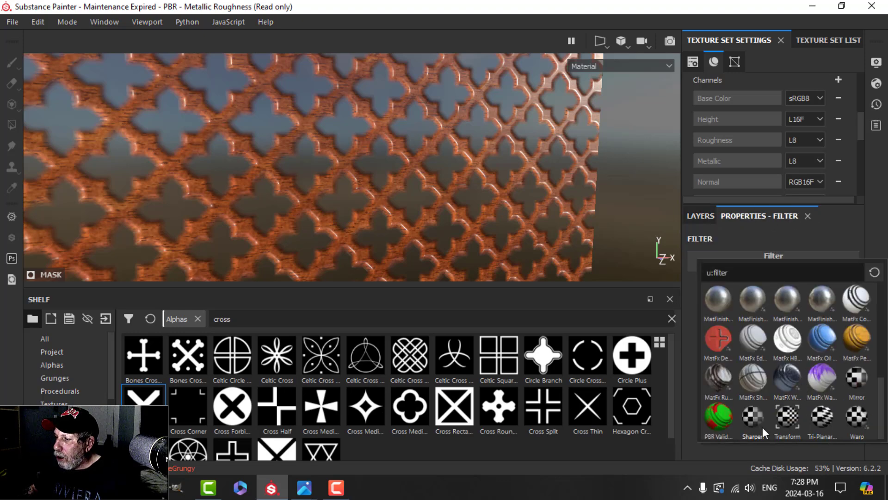
{"action": "left_click", "coordinate": [750, 419]}
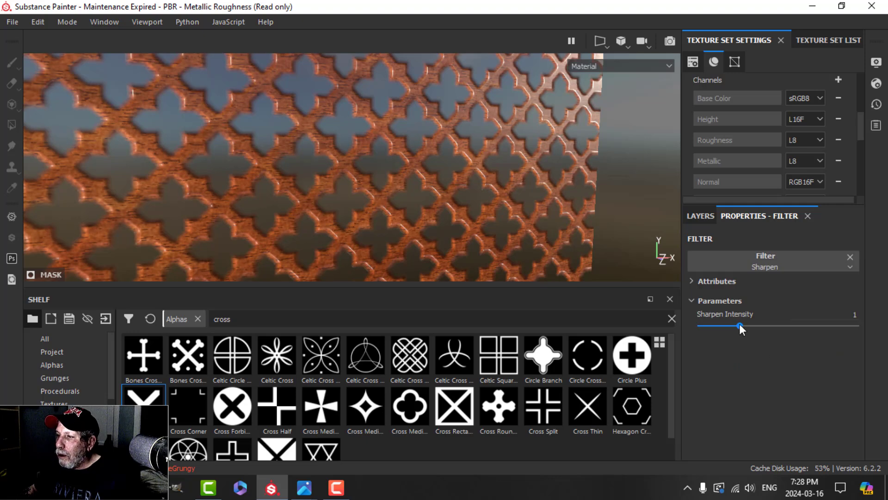
{"action": "left_click_drag", "start_coordinate": [740, 325], "coordinate": [748, 325]}
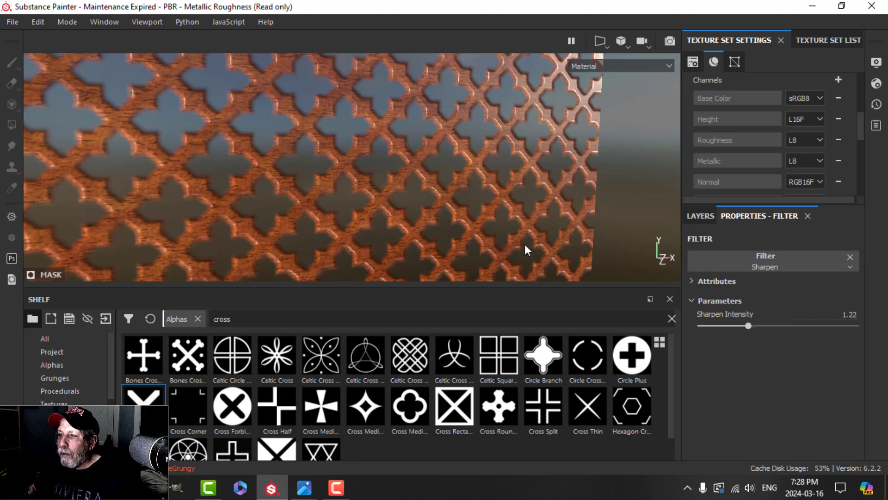
{"action": "scroll", "coordinate": [430, 191], "scroll_direction": "down", "scroll_amount": 2}
Step: Compare the lattice with the Bevel filter in Fill layer 1's mask hidden and shown again
{"action": "left_click", "coordinate": [701, 215]}
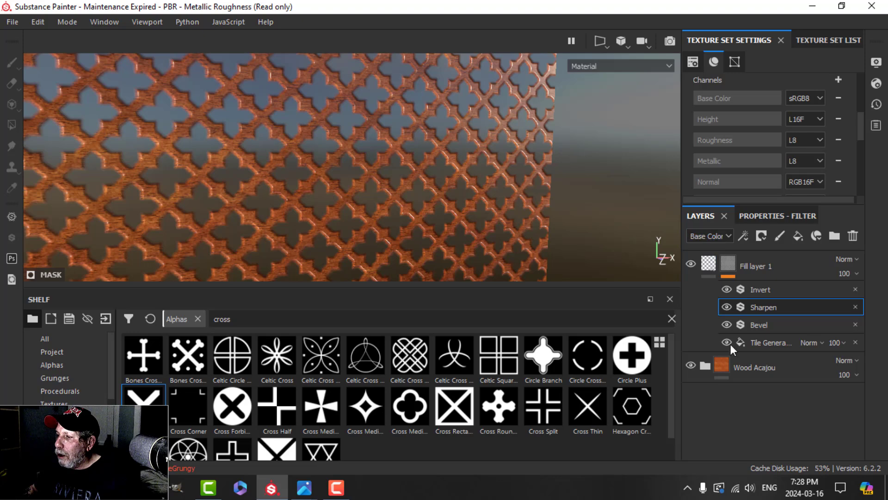
{"action": "left_click", "coordinate": [726, 324]}
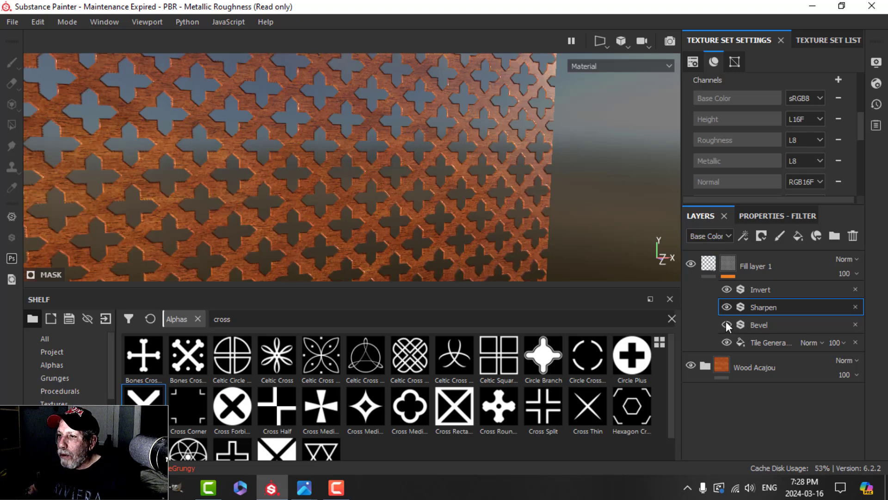
{"action": "left_click", "coordinate": [726, 324]}
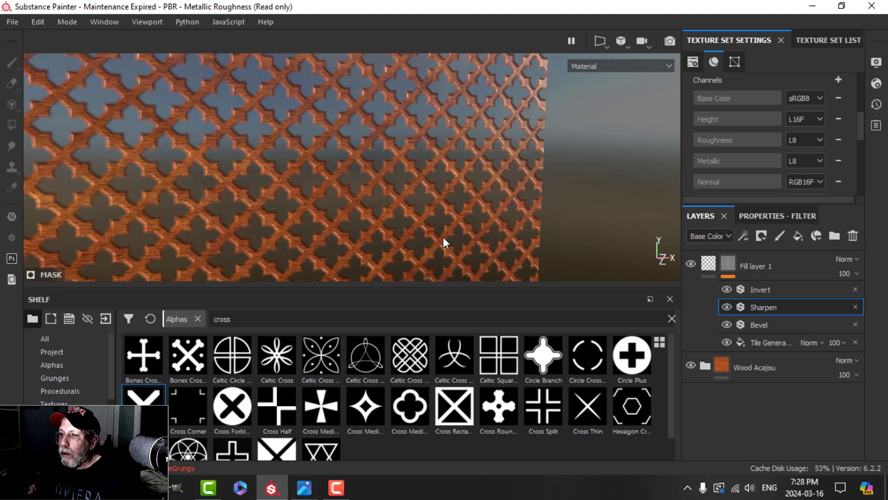
Step: Try other pattern scale values for the Tile Generator around 1.29, restore 1.29, and view the lattice from the side
{"action": "left_click", "coordinate": [763, 342]}
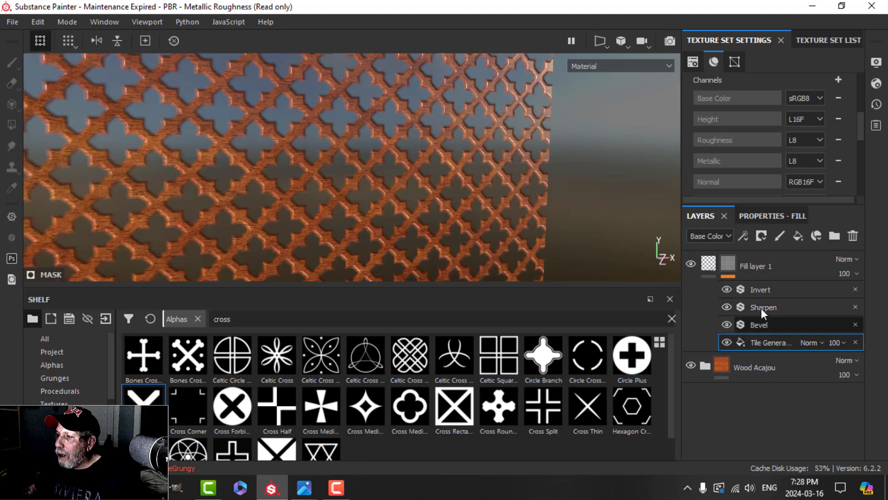
{"action": "left_click", "coordinate": [762, 216]}
{"action": "scroll", "coordinate": [795, 393], "scroll_direction": "down", "scroll_amount": 10}
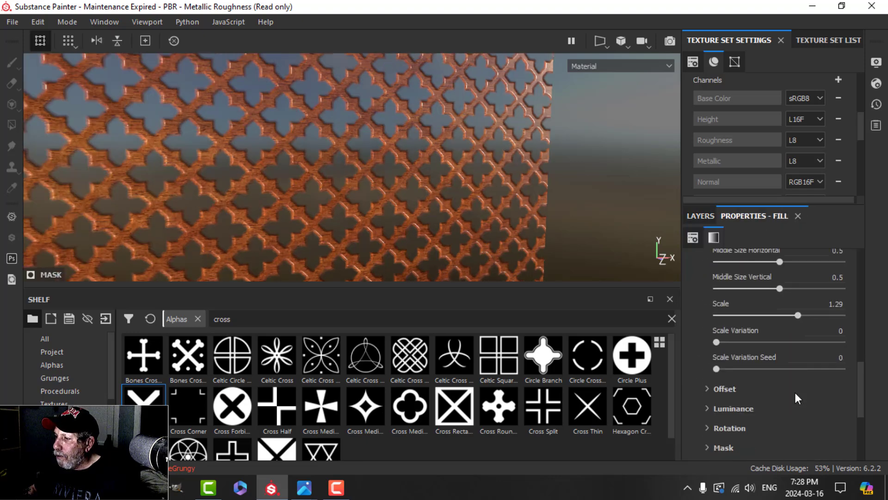
{"action": "scroll", "coordinate": [791, 385], "scroll_direction": "up", "scroll_amount": 1}
{"action": "mouse_move", "coordinate": [795, 313]}
{"action": "left_mouse_down"}
{"action": "mouse_move", "coordinate": [773, 310]}
{"action": "mouse_move", "coordinate": [792, 309]}
{"action": "mouse_move", "coordinate": [780, 307]}
{"action": "left_mouse_up"}
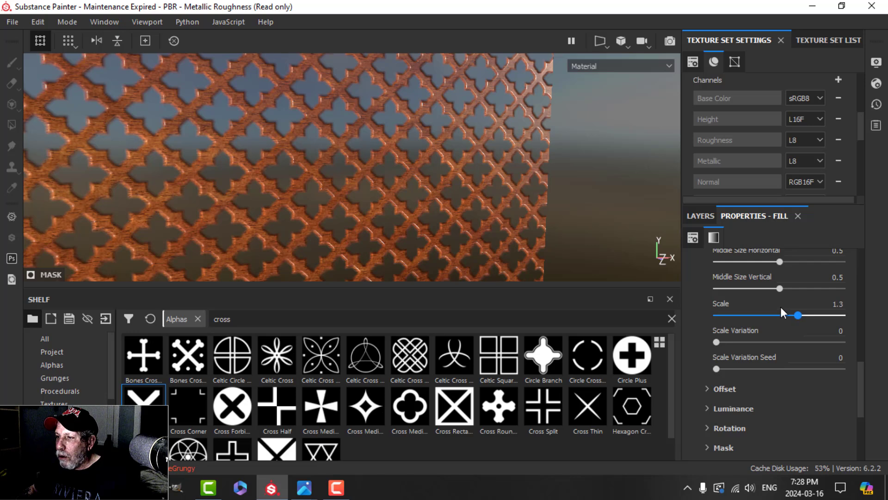
{"action": "left_click", "coordinate": [824, 304]}
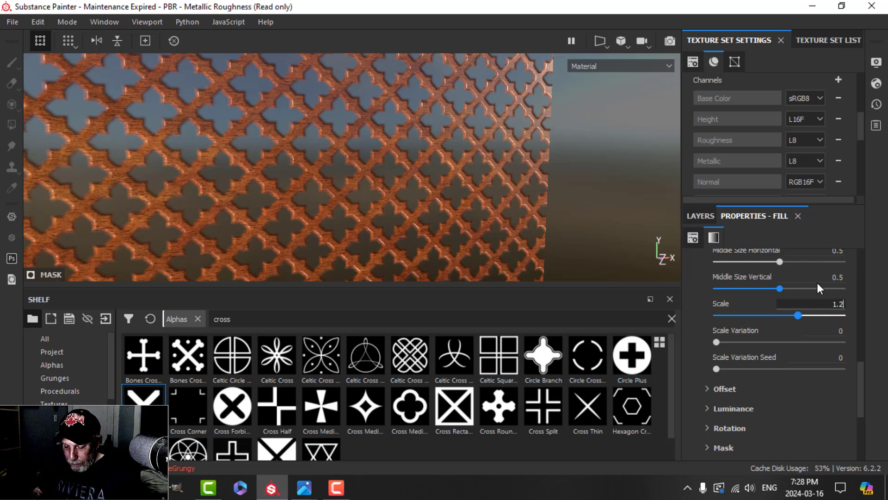
{"action": "key", "text": "Escape"}
{"action": "scroll", "coordinate": [424, 178], "scroll_direction": "down", "scroll_amount": 2}
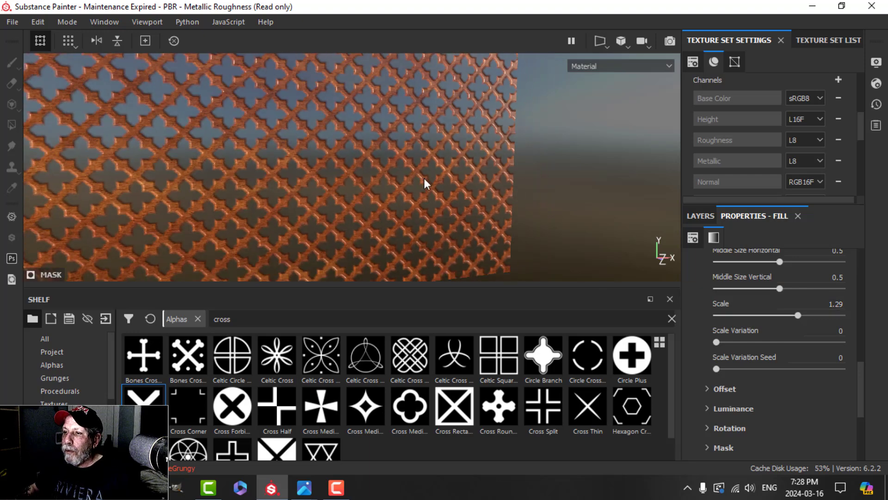
{"action": "left_click_drag", "start_coordinate": [365, 198], "coordinate": [437, 188], "text": "alt"}
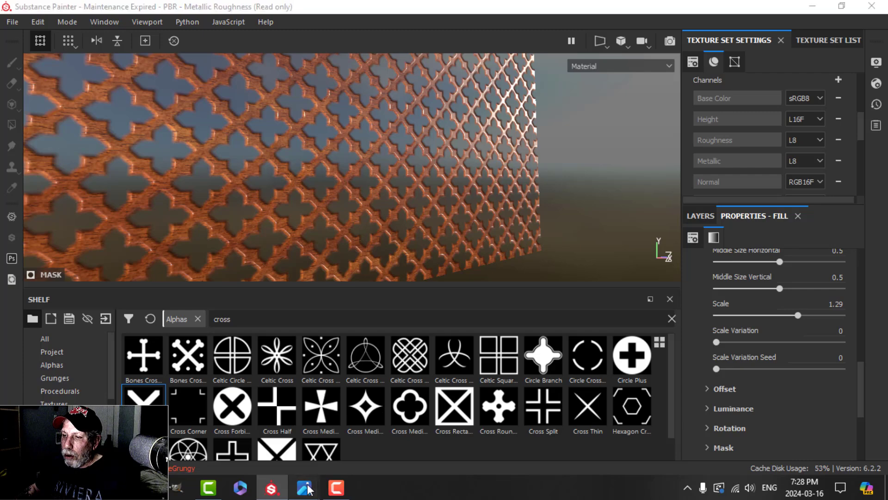
Step: Switch to the reference image in Photos, examine its lattice openings up close, and return to the lattice in Substance Painter
{"action": "mouse_move", "coordinate": [306, 486]}
{"action": "left_click", "coordinate": [275, 407]}
{"action": "scroll", "coordinate": [575, 237], "scroll_direction": "up", "scroll_amount": 5}
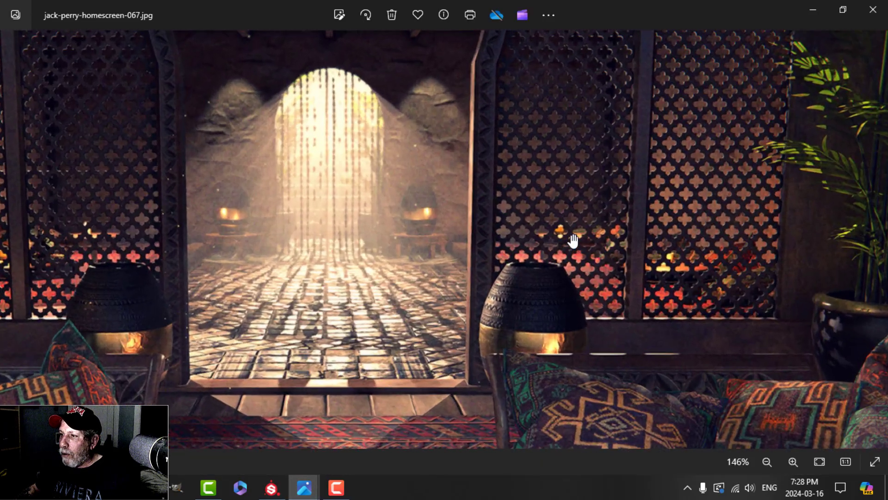
{"action": "scroll", "coordinate": [560, 197], "scroll_direction": "up", "scroll_amount": 1}
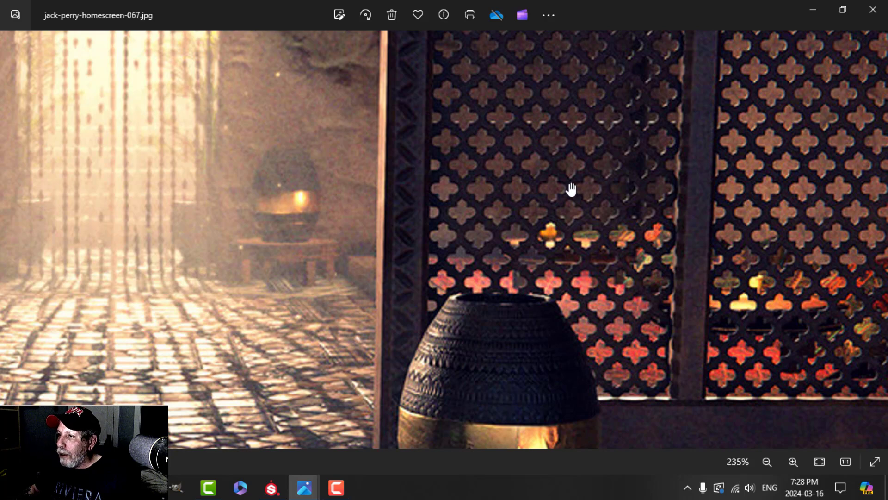
{"action": "scroll", "coordinate": [571, 189], "scroll_direction": "down", "scroll_amount": 1}
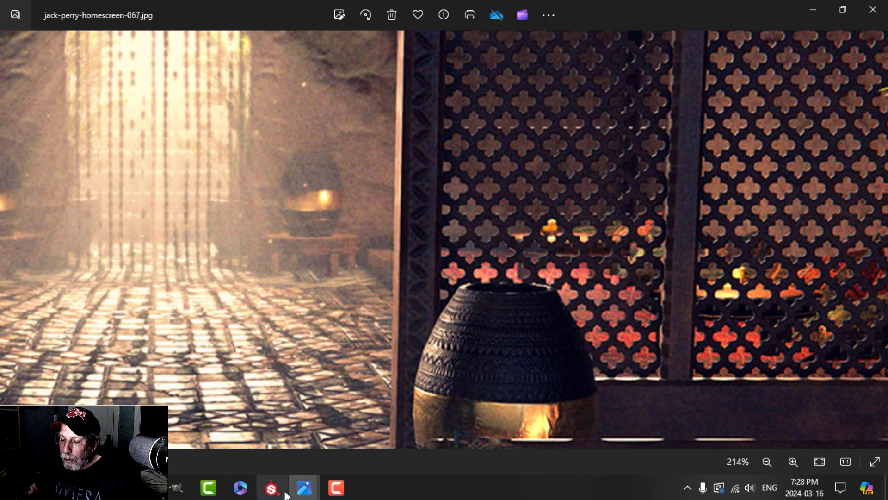
{"action": "left_click", "coordinate": [271, 487]}
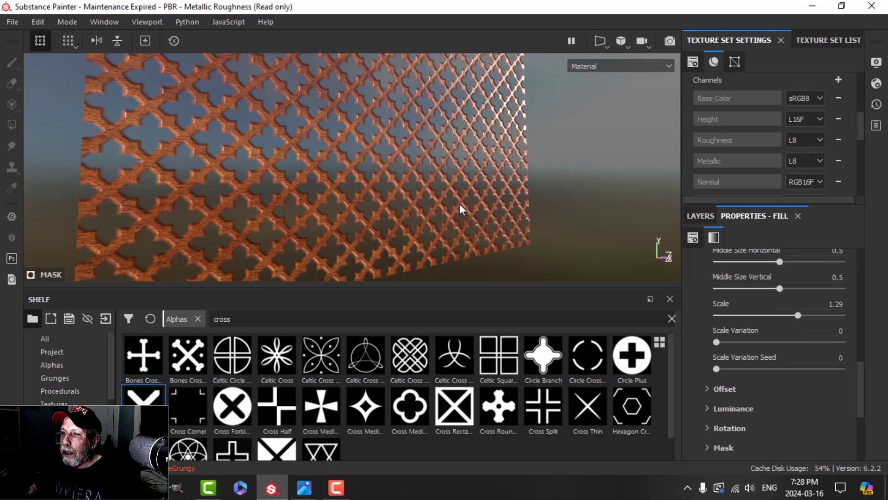
{"action": "mouse_move", "coordinate": [460, 204]}
{"action": "left_mouse_down", "text": "alt"}
{"action": "mouse_move", "coordinate": [406, 199]}
{"action": "mouse_move", "coordinate": [444, 208]}
{"action": "mouse_move", "coordinate": [456, 194]}
{"action": "left_mouse_up", "text": "alt"}
Step: Try the Autumn Forest and Bonifacio Street environment maps on the lattice, and restore the Panorama map
{"action": "left_click", "coordinate": [881, 84]}
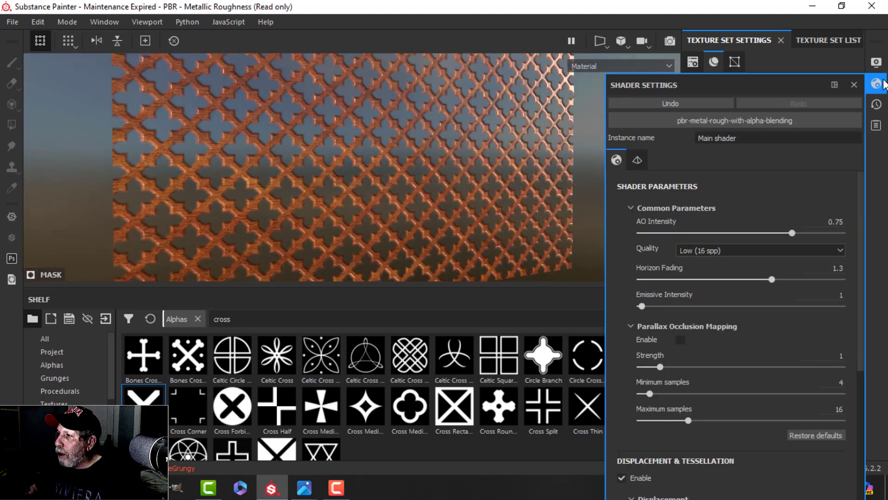
{"action": "left_click", "coordinate": [876, 62]}
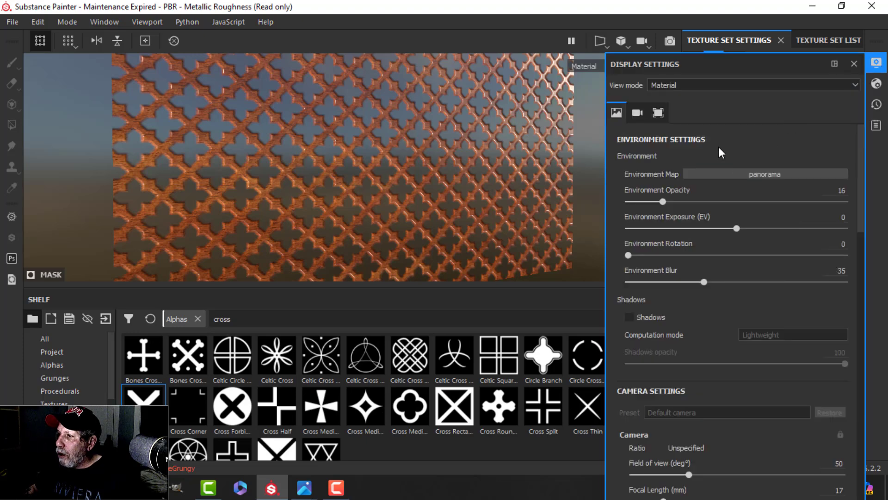
{"action": "left_click", "coordinate": [731, 174]}
{"action": "left_click", "coordinate": [711, 206]}
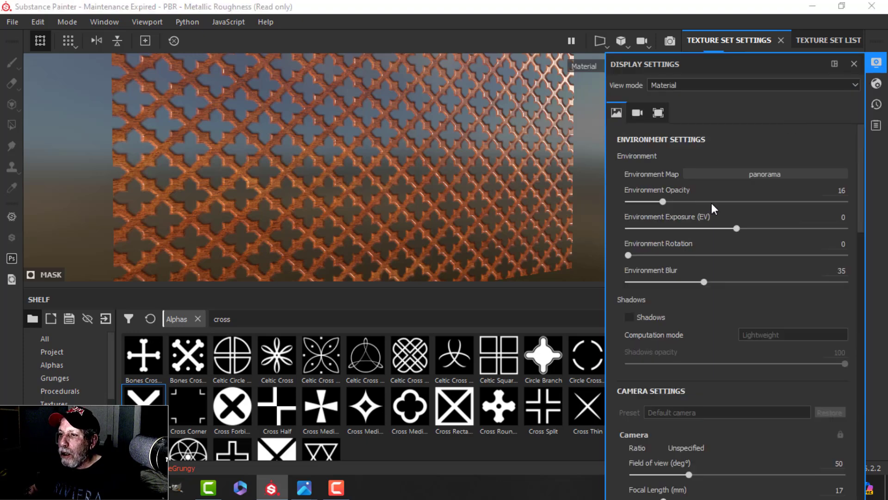
{"action": "left_click", "coordinate": [773, 174]}
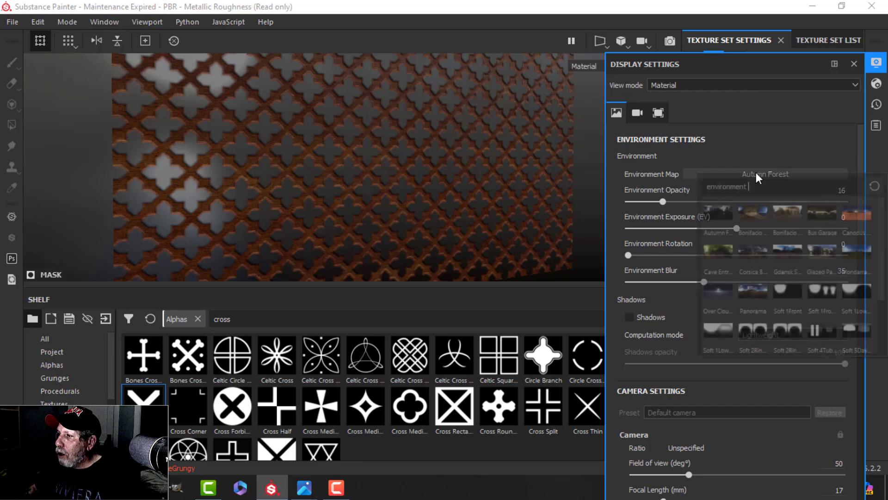
{"action": "left_click", "coordinate": [787, 211]}
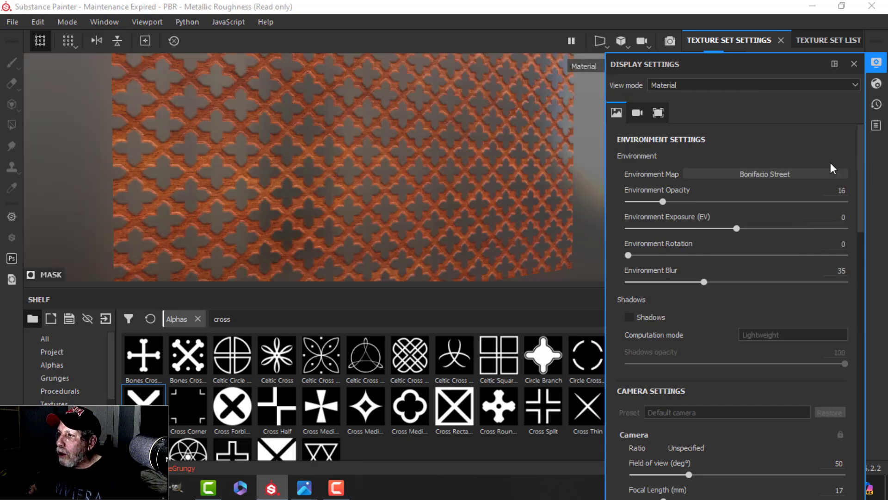
{"action": "left_click", "coordinate": [766, 176]}
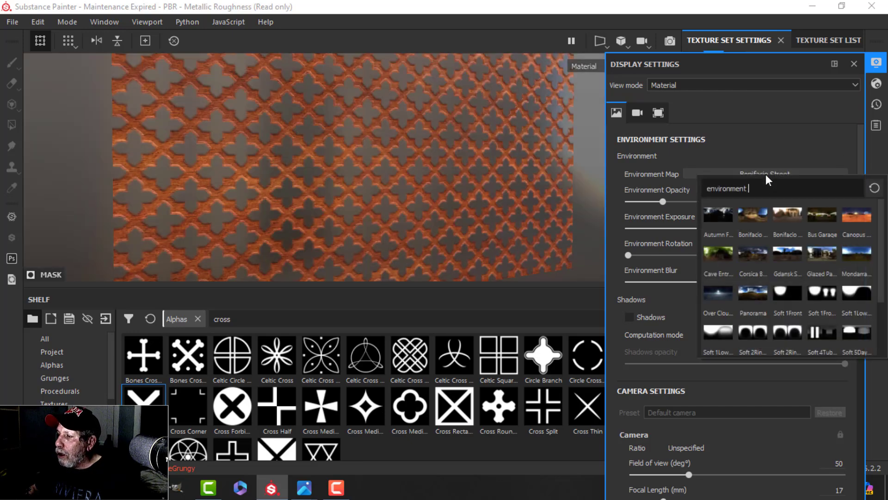
{"action": "left_click", "coordinate": [756, 290]}
{"action": "left_click", "coordinate": [870, 67]}
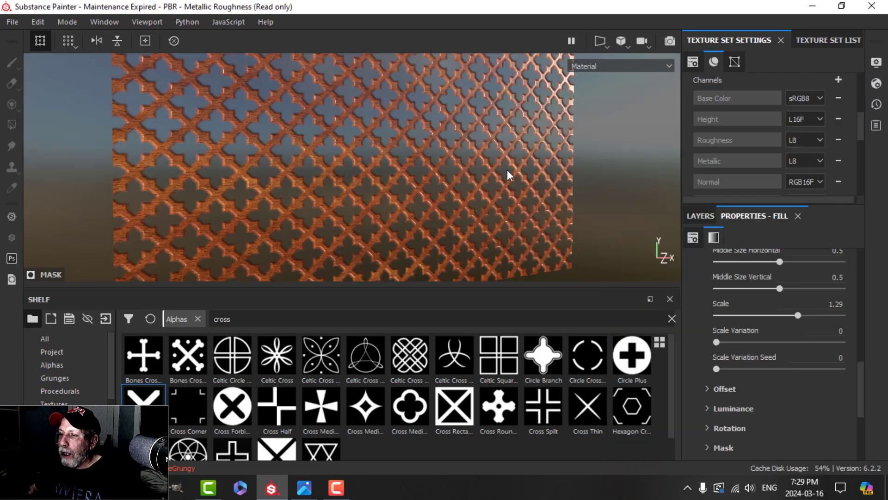
Step: Hide the Wood Acajou layer and add the Cork - AIG Stylized Wood smart material, found by searching for "wood", beneath it
{"action": "left_click_drag", "start_coordinate": [450, 205], "coordinate": [428, 189], "text": "alt"}
{"action": "left_click", "coordinate": [700, 216]}
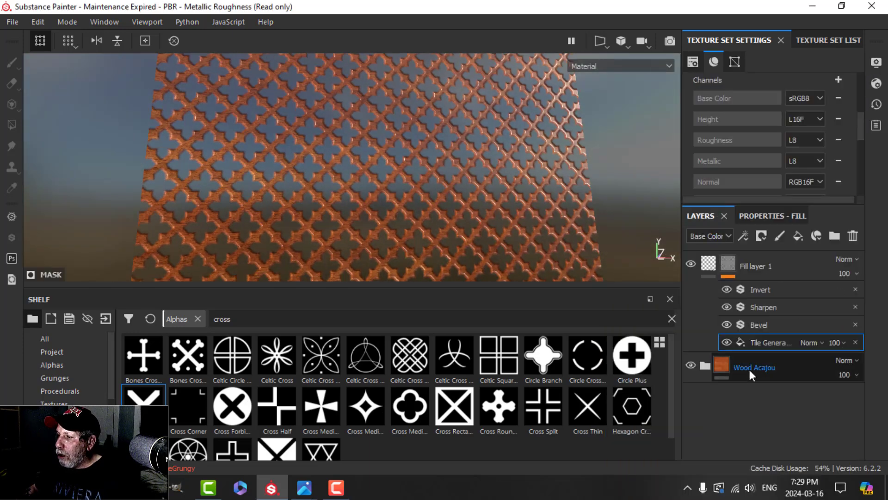
{"action": "scroll", "coordinate": [65, 366], "scroll_direction": "down", "scroll_amount": 1}
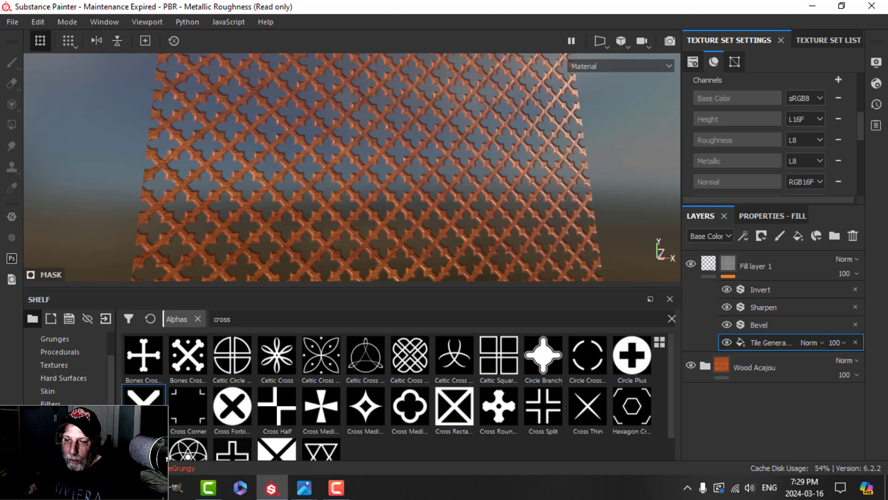
{"action": "scroll", "coordinate": [65, 365], "scroll_direction": "down", "scroll_amount": 2}
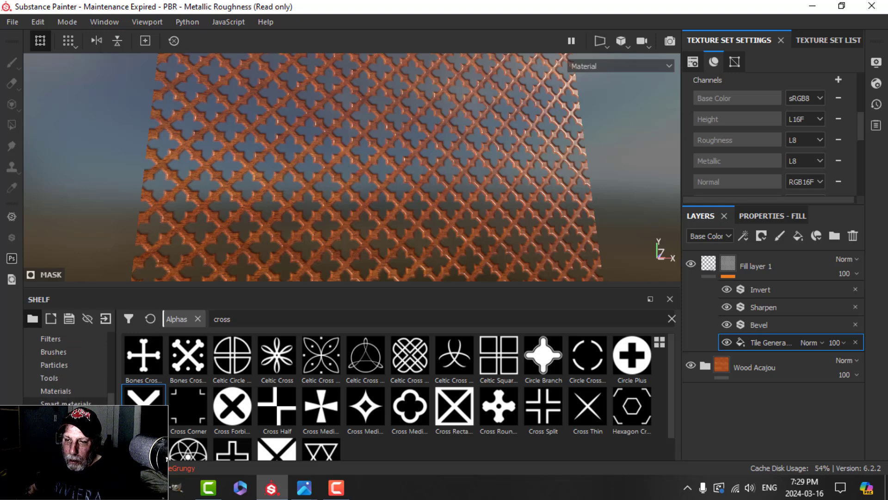
{"action": "left_click", "coordinate": [69, 403]}
{"action": "left_click", "coordinate": [251, 319]}
{"action": "type", "text": "wood"}
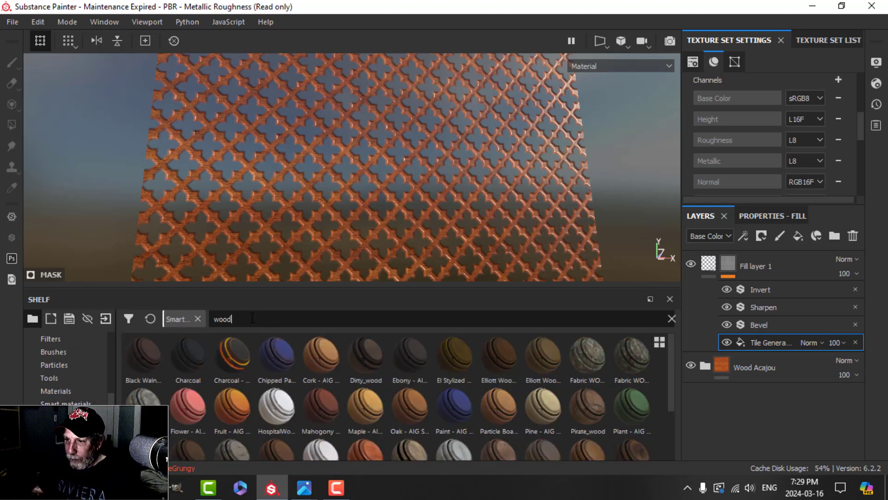
{"action": "left_click", "coordinate": [691, 366]}
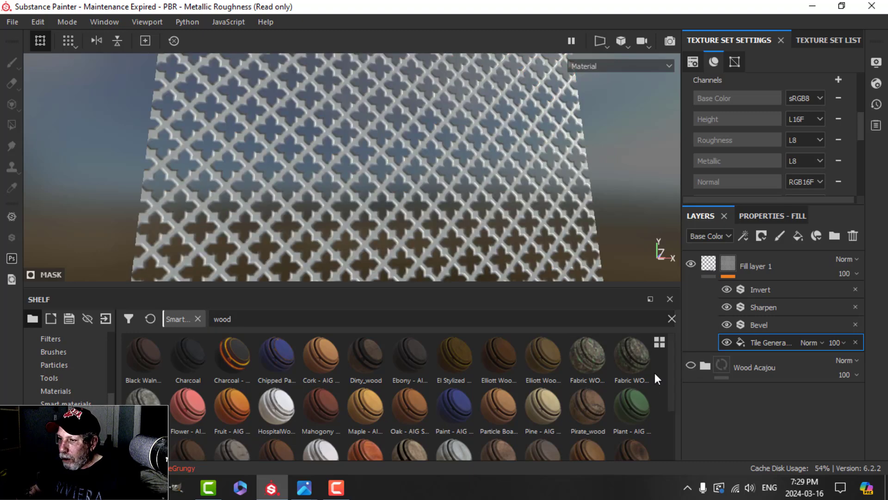
{"action": "left_click_drag", "start_coordinate": [337, 362], "coordinate": [720, 394]}
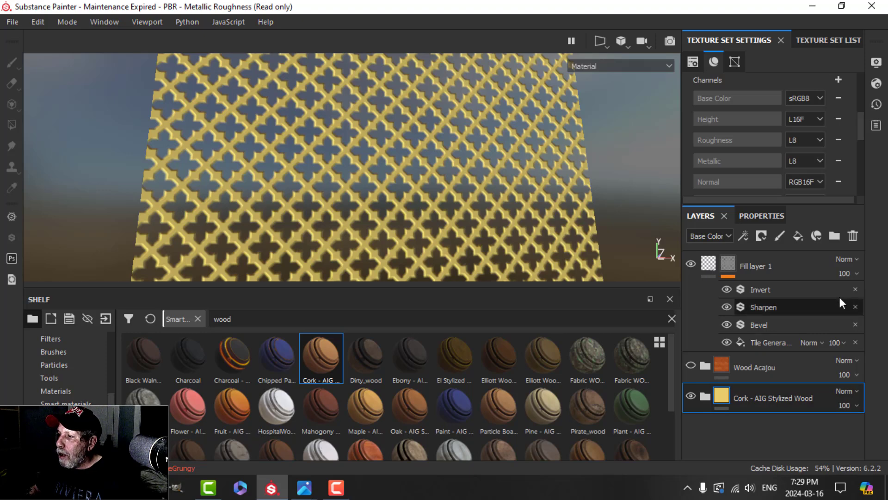
Step: Replace the Cork layer with the Oak - AIG Stylized Wood smart material and view the lattice at an angle
{"action": "left_click", "coordinate": [852, 236]}
{"action": "left_click_drag", "start_coordinate": [395, 424], "coordinate": [700, 432]}
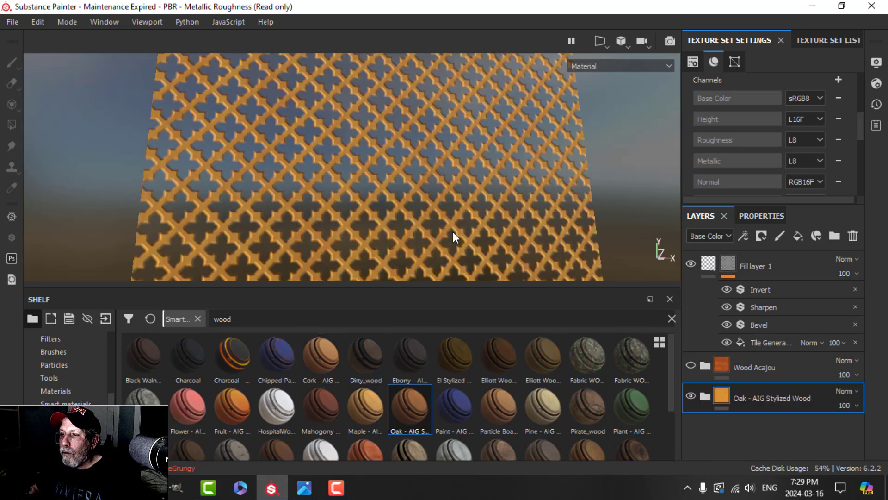
{"action": "left_click_drag", "start_coordinate": [453, 232], "coordinate": [416, 190], "text": "alt"}
{"action": "scroll", "coordinate": [440, 201], "scroll_direction": "down", "scroll_amount": 3}
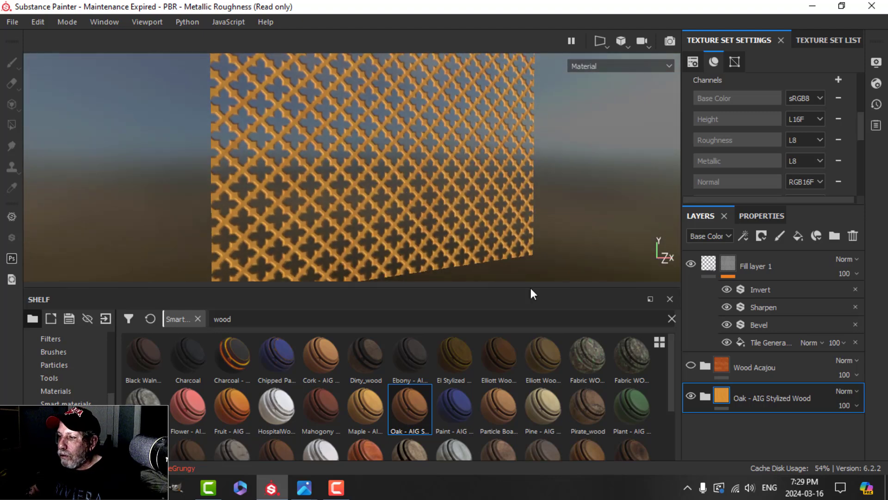
Step: Delete the Oak - AIG Stylized Wood layer and set the texture set size to 2048
{"action": "left_click", "coordinate": [852, 235]}
{"action": "scroll", "coordinate": [774, 135], "scroll_direction": "up", "scroll_amount": 3}
{"action": "left_click", "coordinate": [763, 167]}
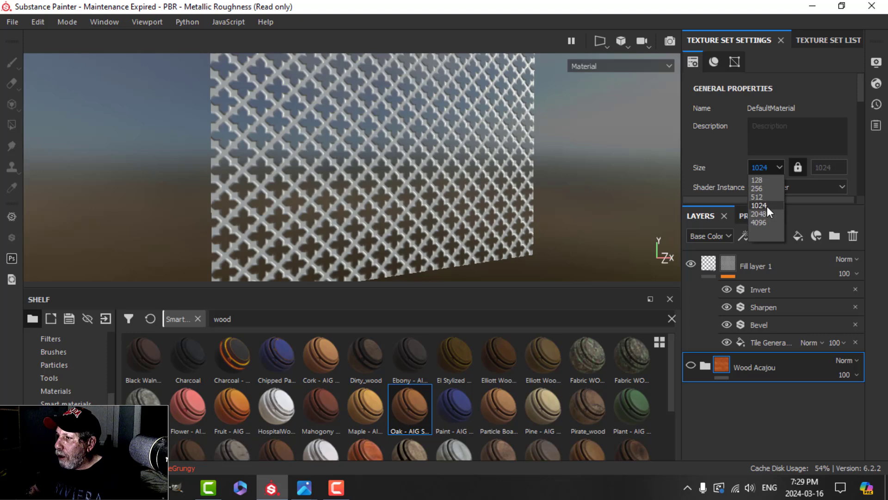
{"action": "left_click", "coordinate": [766, 213]}
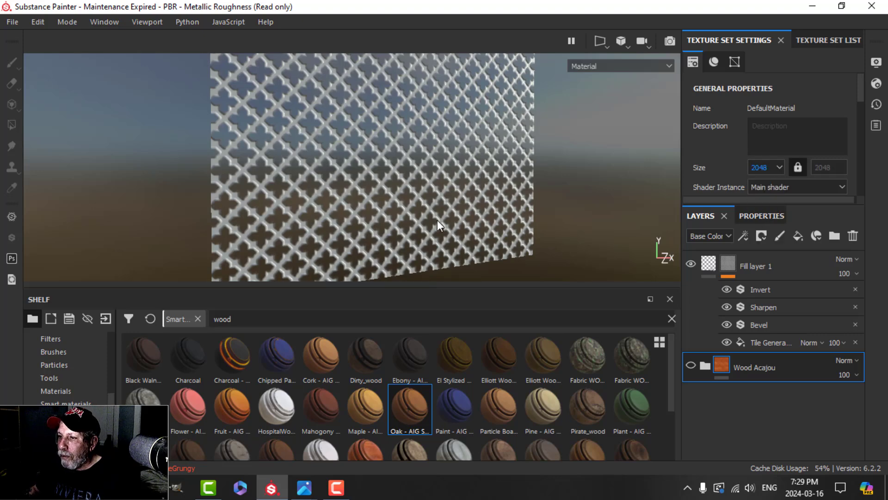
{"action": "scroll", "coordinate": [462, 231], "scroll_direction": "up", "scroll_amount": 3}
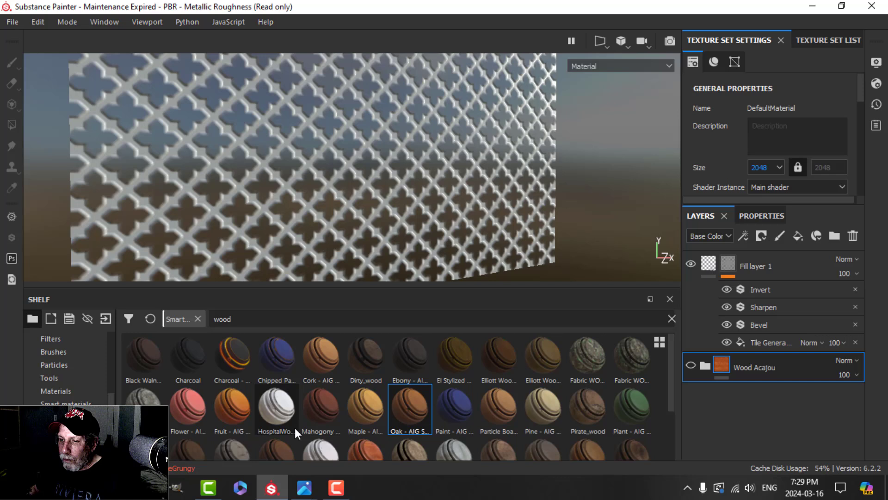
Step: Try the Wood TLOU smart material beneath the Wood Acajou layer, and delete it
{"action": "scroll", "coordinate": [227, 419], "scroll_direction": "down", "scroll_amount": 3}
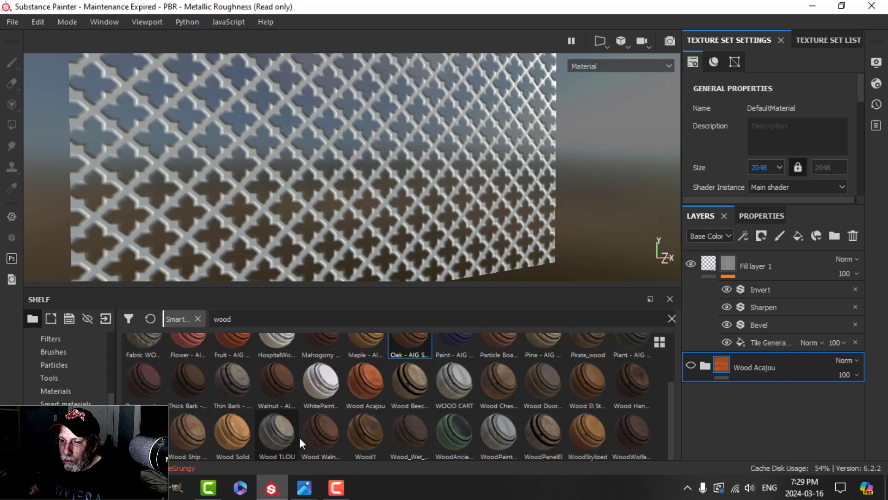
{"action": "left_click_drag", "start_coordinate": [282, 433], "coordinate": [736, 422]}
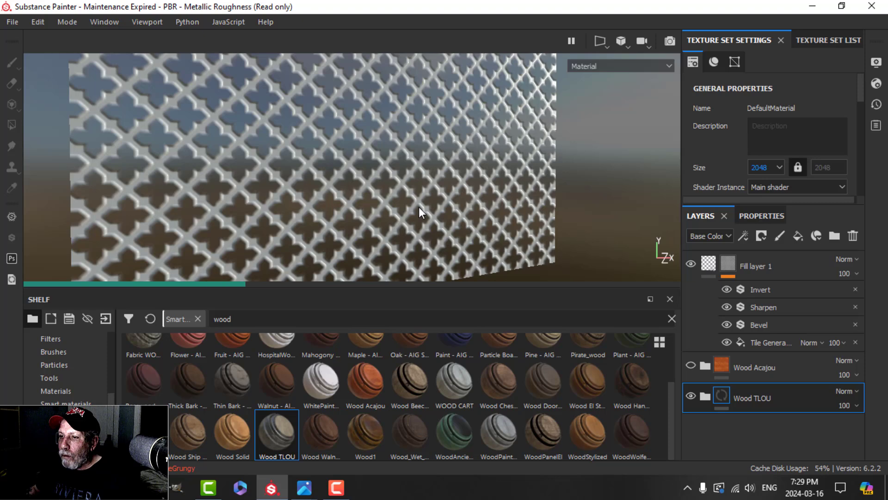
{"action": "left_click_drag", "start_coordinate": [412, 218], "coordinate": [438, 218], "text": "alt"}
{"action": "key", "text": "Delete"}
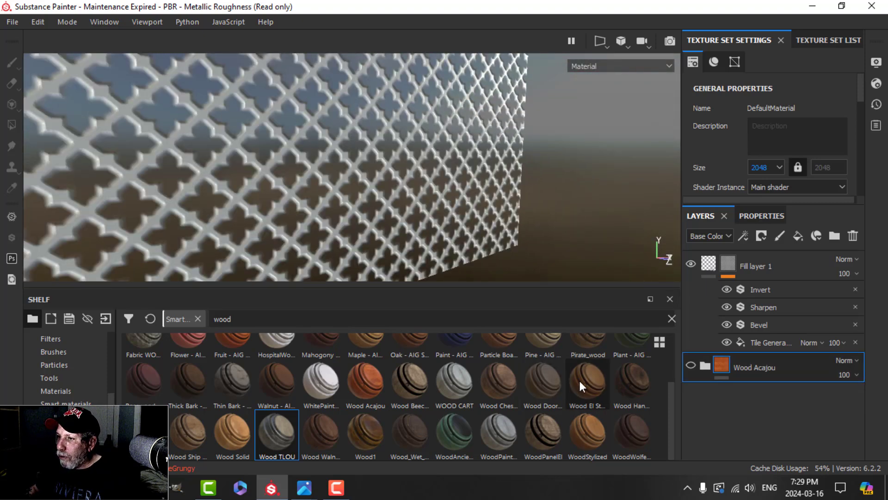
Step: Try the Wood1 smart material beneath the Wood Acajou layer, view the lattice from another angle, and delete it
{"action": "left_click_drag", "start_coordinate": [367, 430], "coordinate": [813, 430]}
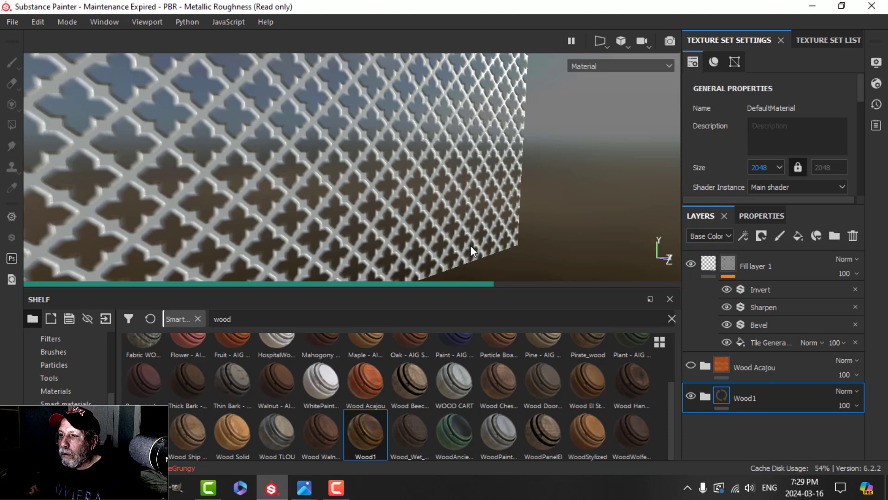
{"action": "left_click_drag", "start_coordinate": [471, 245], "coordinate": [452, 182], "text": "alt"}
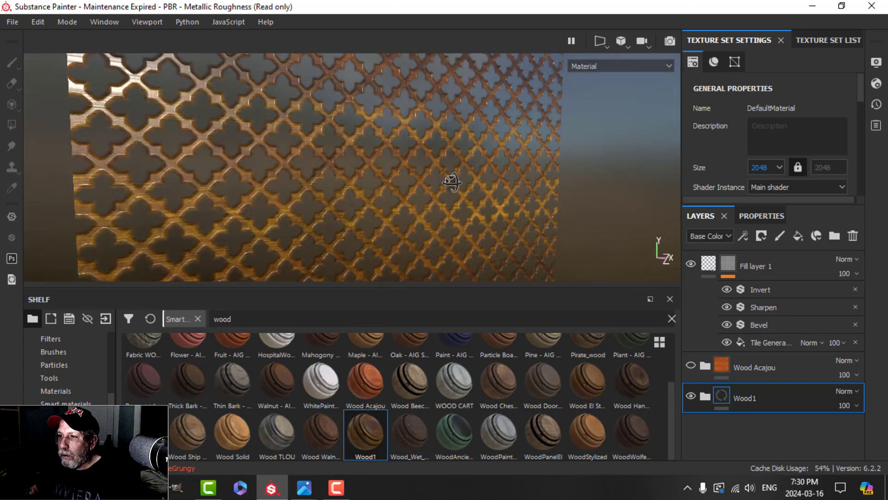
{"action": "left_click", "coordinate": [851, 233]}
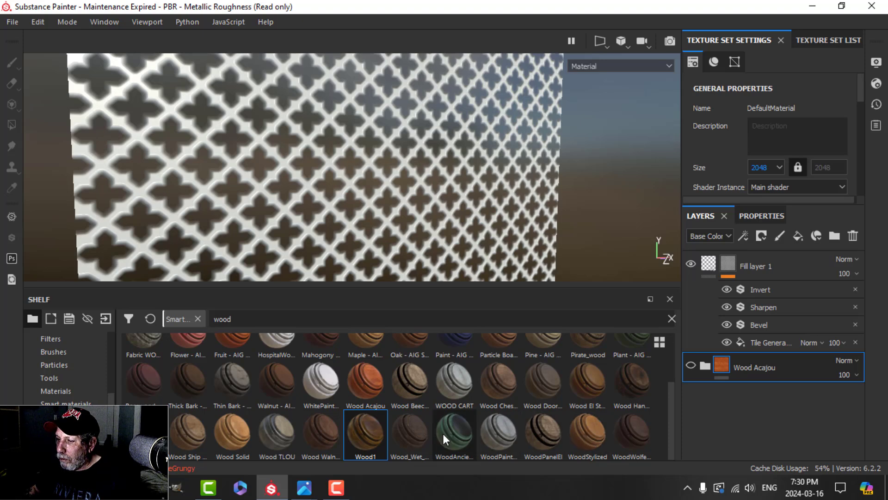
Step: Apply the WoodAncientWisdom smart material to the lattice, and open and close the display settings
{"action": "left_click_drag", "start_coordinate": [444, 434], "coordinate": [419, 192]}
{"action": "left_click", "coordinate": [875, 62]}
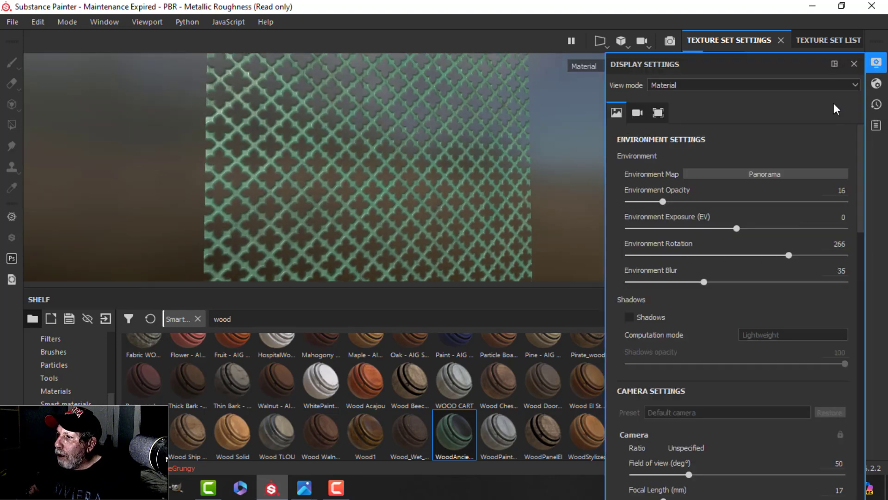
{"action": "left_click", "coordinate": [876, 62]}
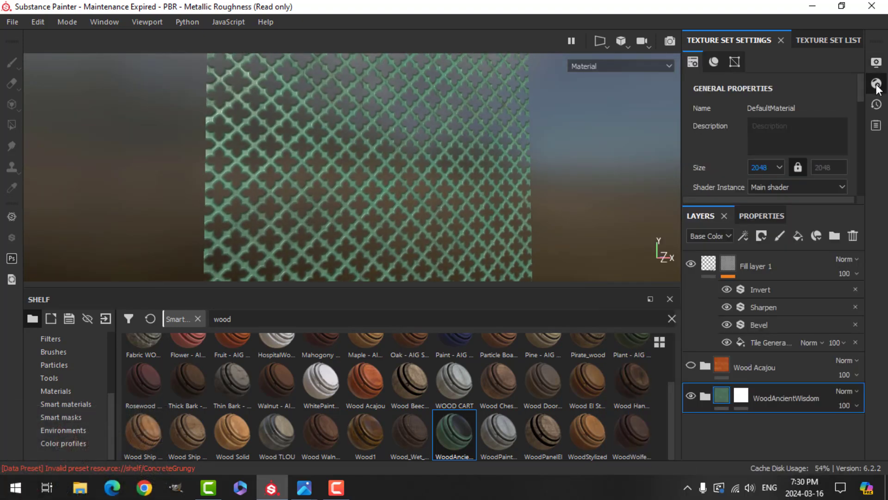